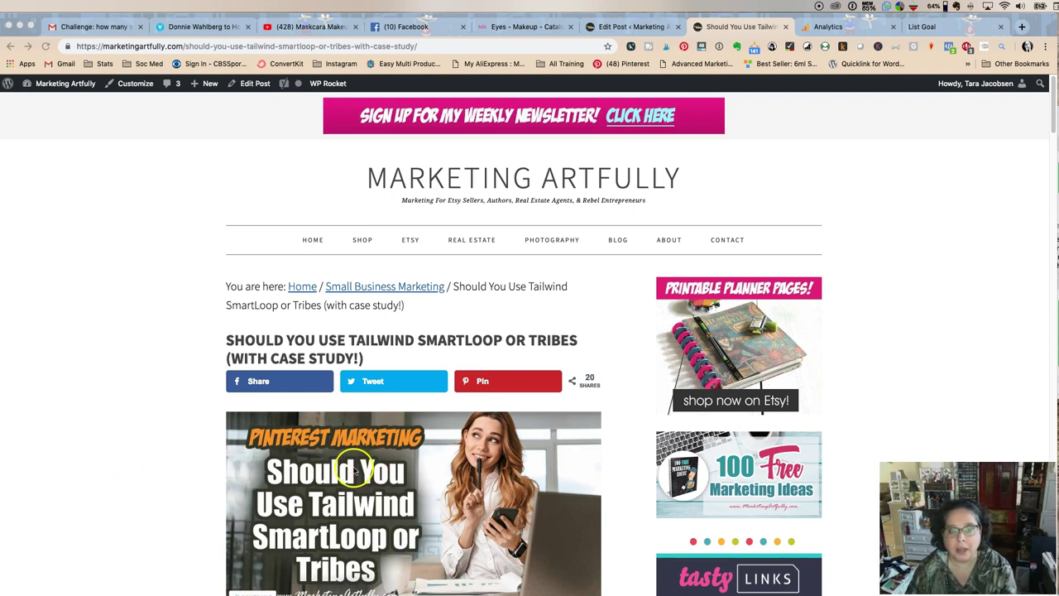
Bring up the Pinterest dashboard in Google Analytics
scroll(404, 428, "down", 3)
scroll(404, 429, "down", 20)
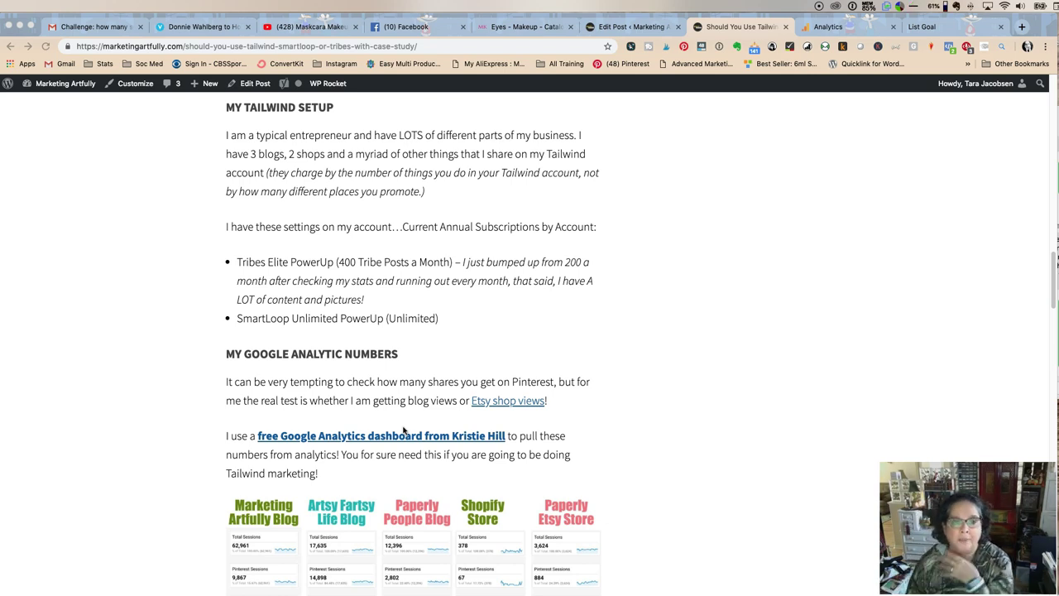
scroll(430, 405, "down", 2)
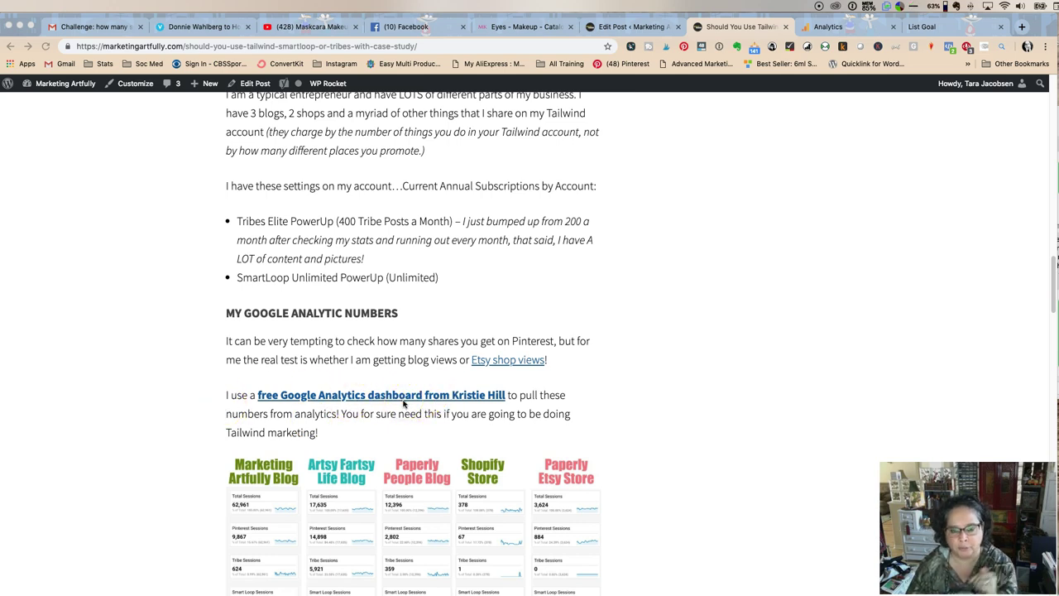
scroll(332, 425, "down", 1)
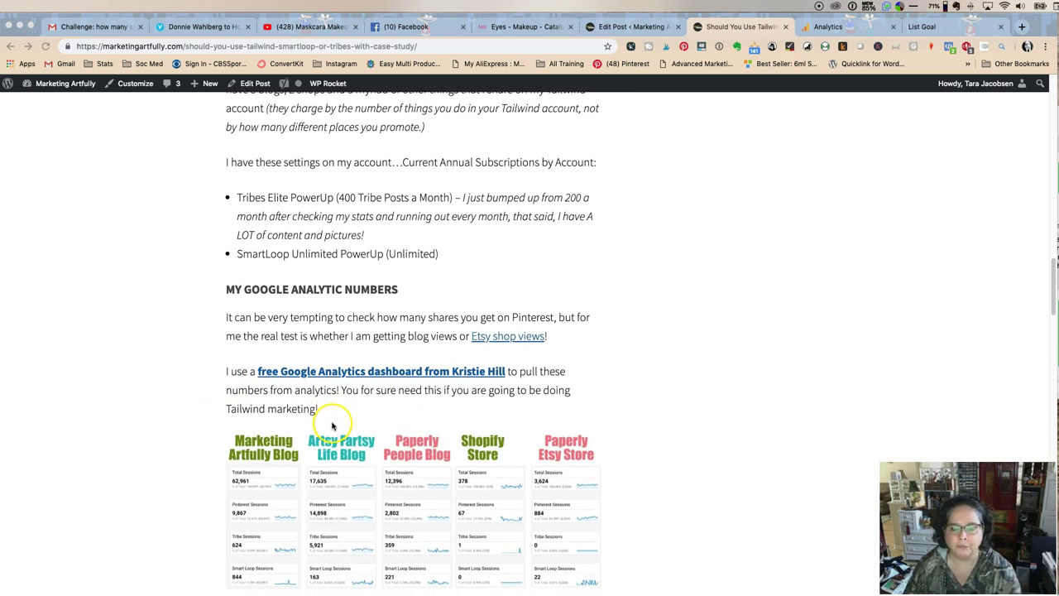
scroll(335, 426, "down", 1)
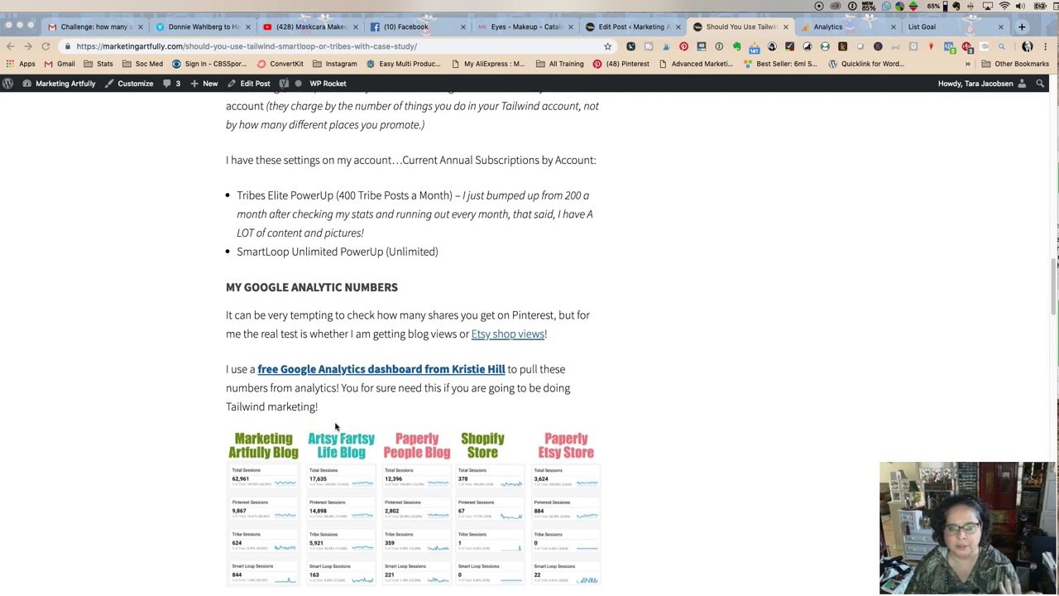
scroll(335, 425, "down", 1)
scroll(335, 425, "down", 3)
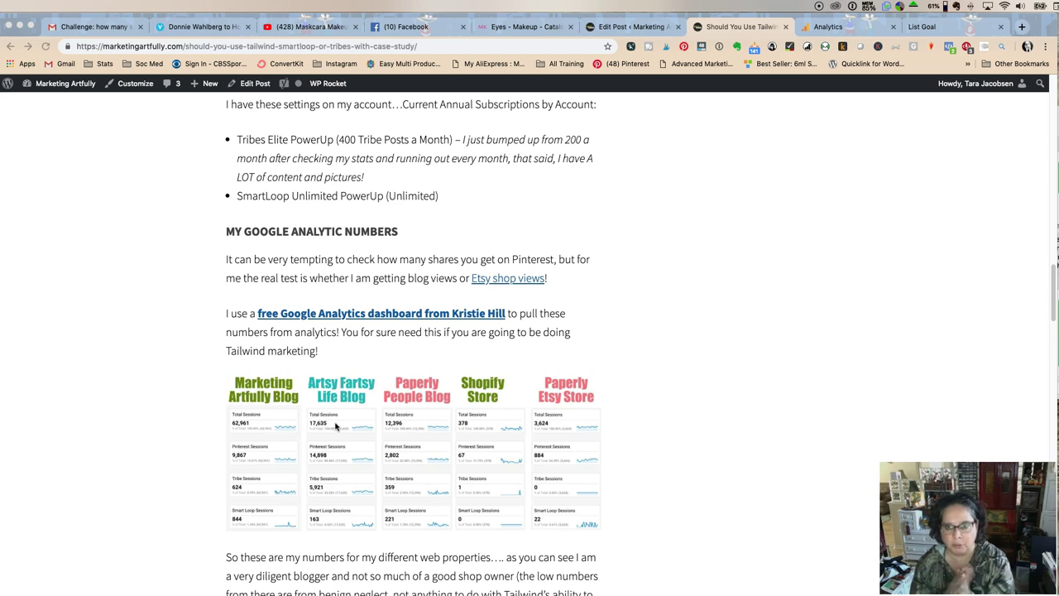
scroll(405, 352, "up", 20)
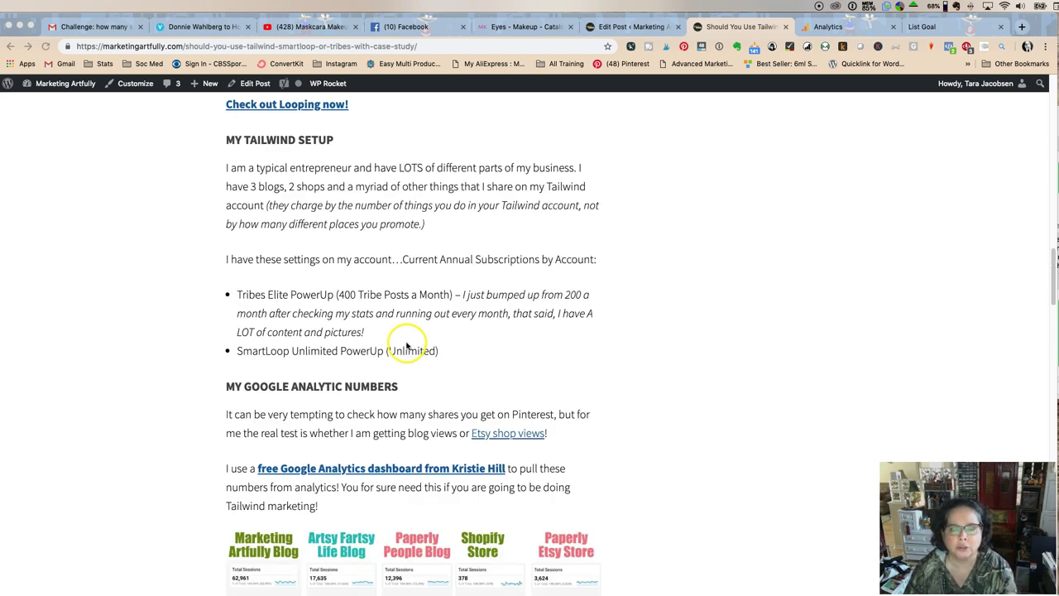
left_click(828, 26)
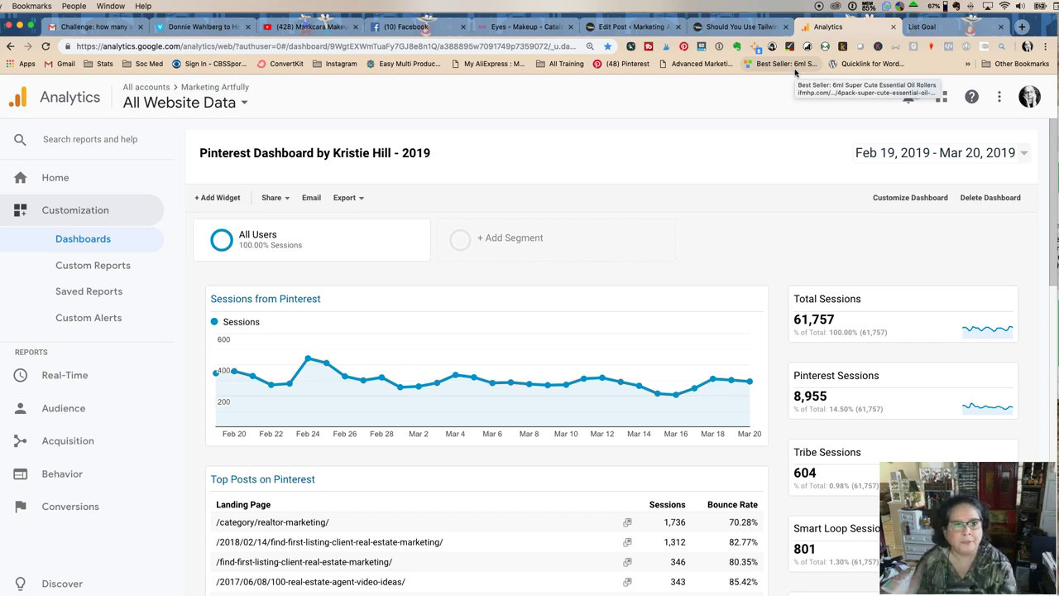
Scroll to the session totals and highlight the 801 Smart Loop sessions, beside 604 Tribe sessions
scroll(747, 171, "down", 3)
scroll(349, 141, "up", 3)
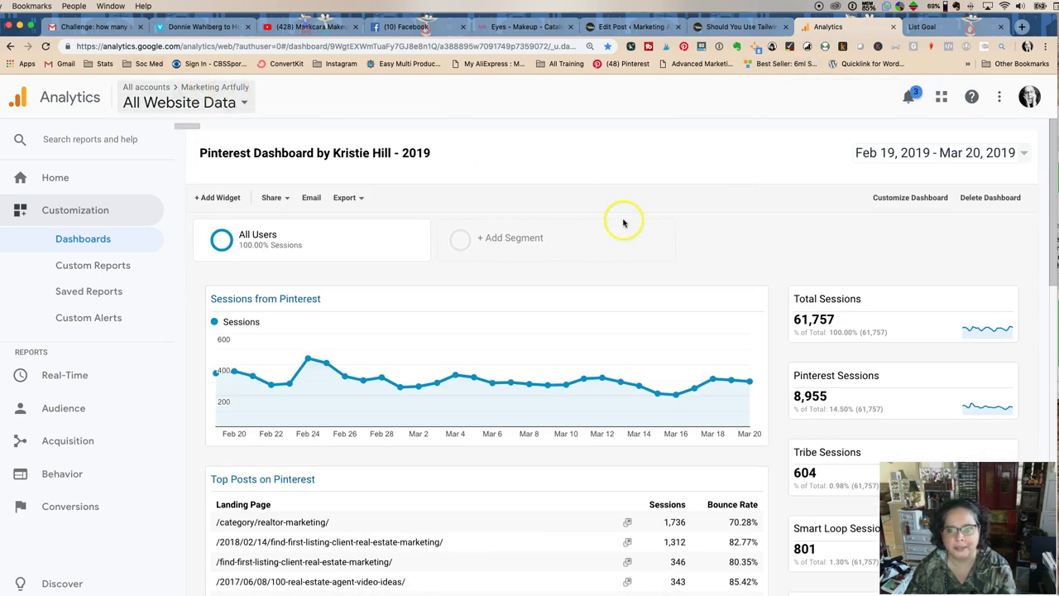
scroll(622, 222, "down", 3)
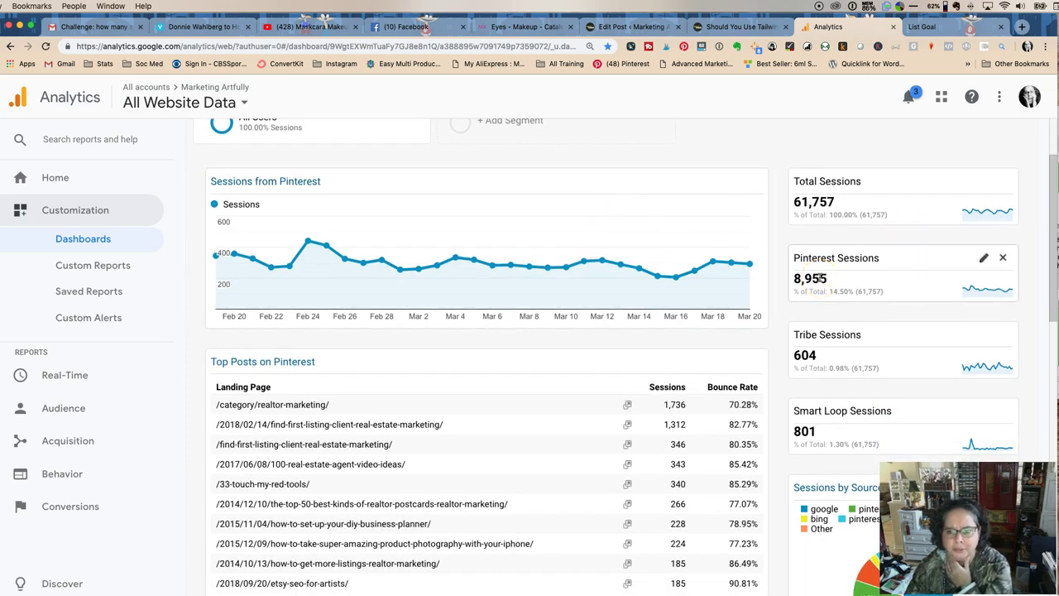
scroll(821, 278, "down", 2)
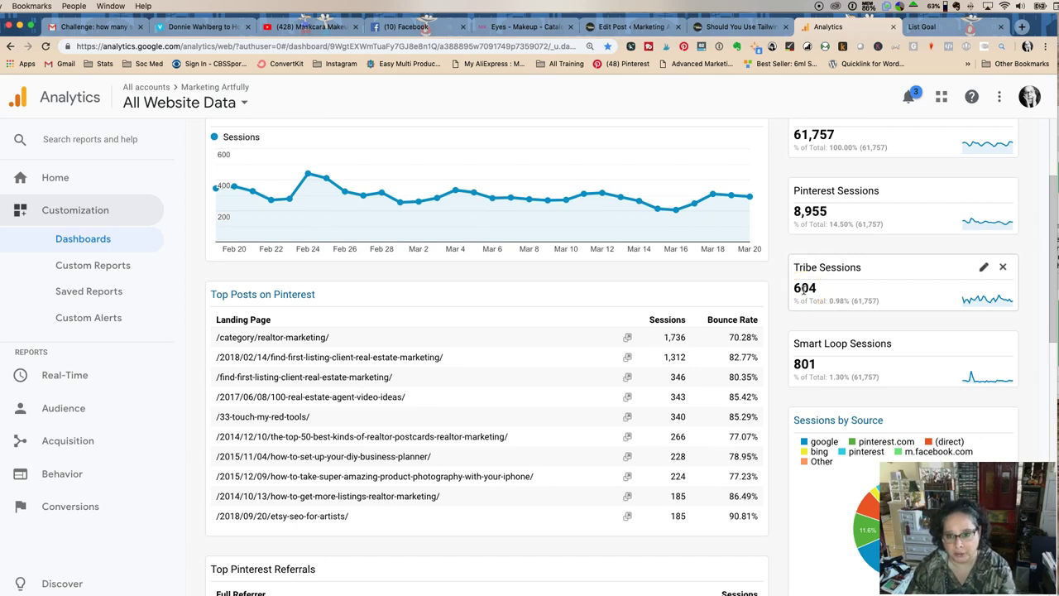
scroll(803, 290, "down", 1)
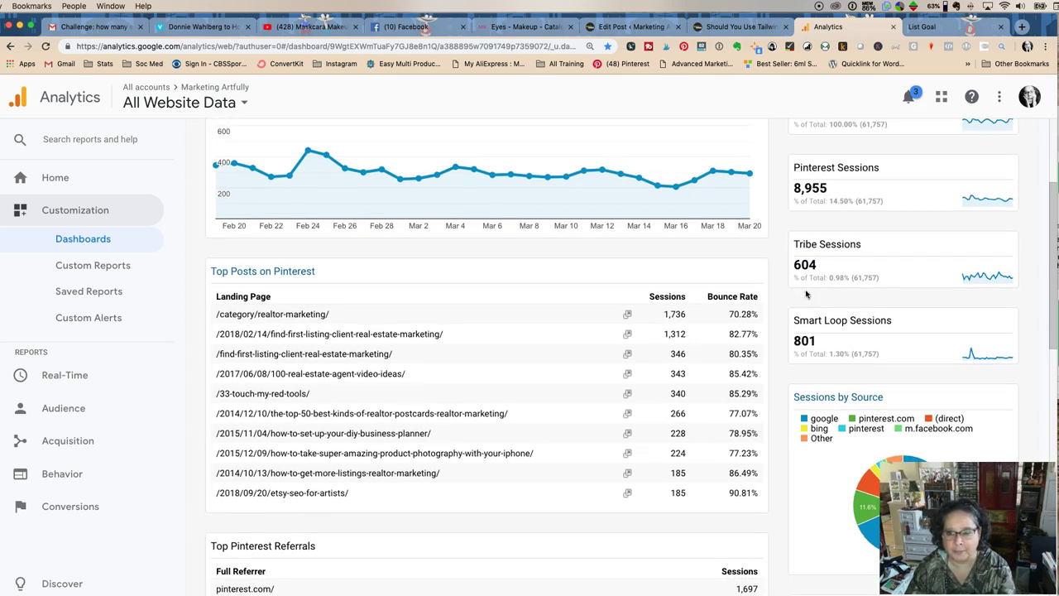
double_click(799, 341)
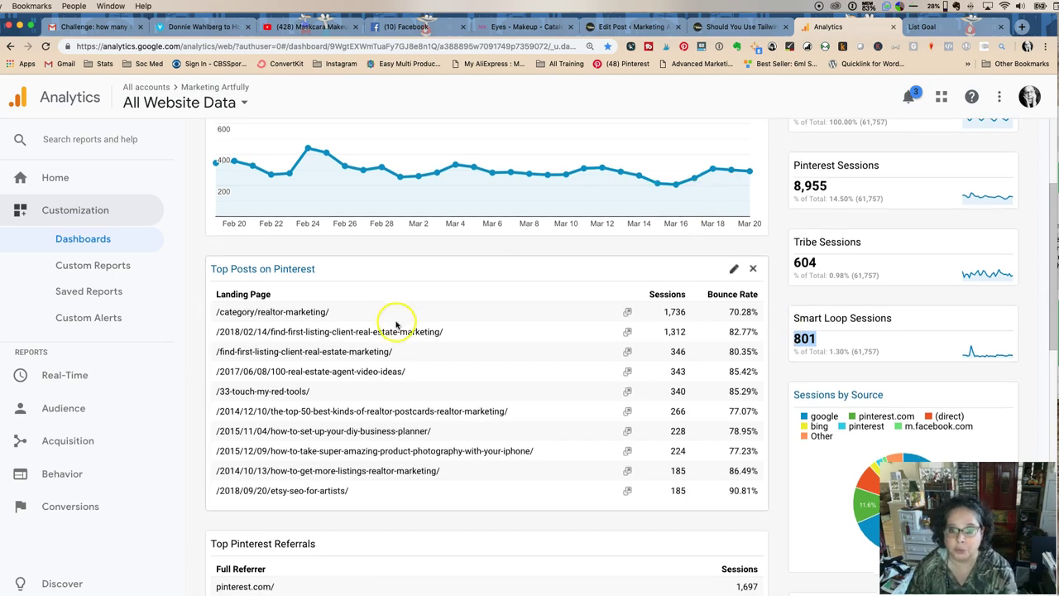
Select the top pin referral address in the dashboard
scroll(393, 323, "down", 5)
scroll(397, 325, "down", 2)
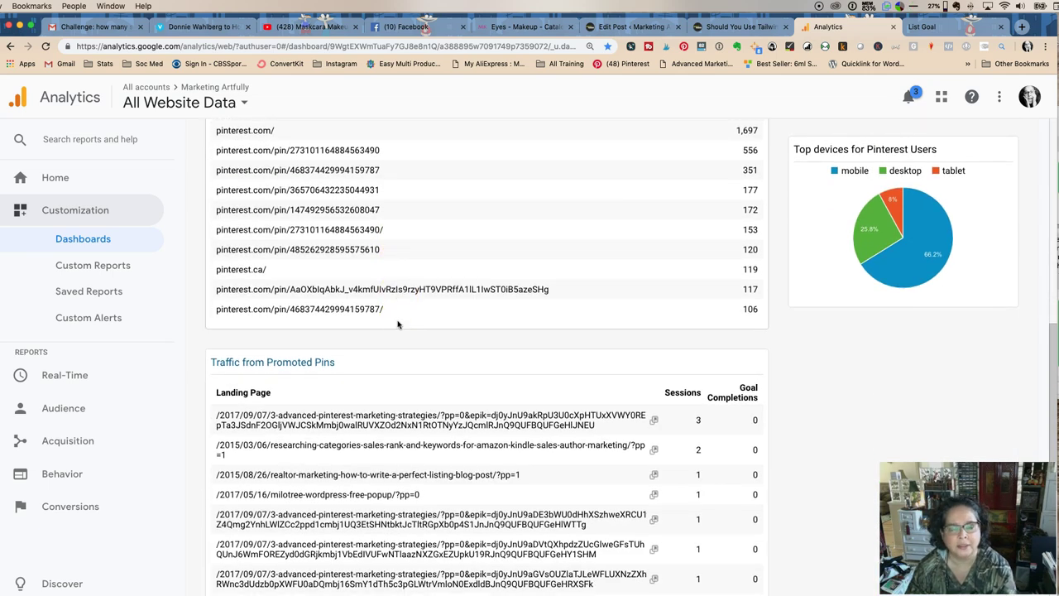
scroll(398, 325, "up", 2)
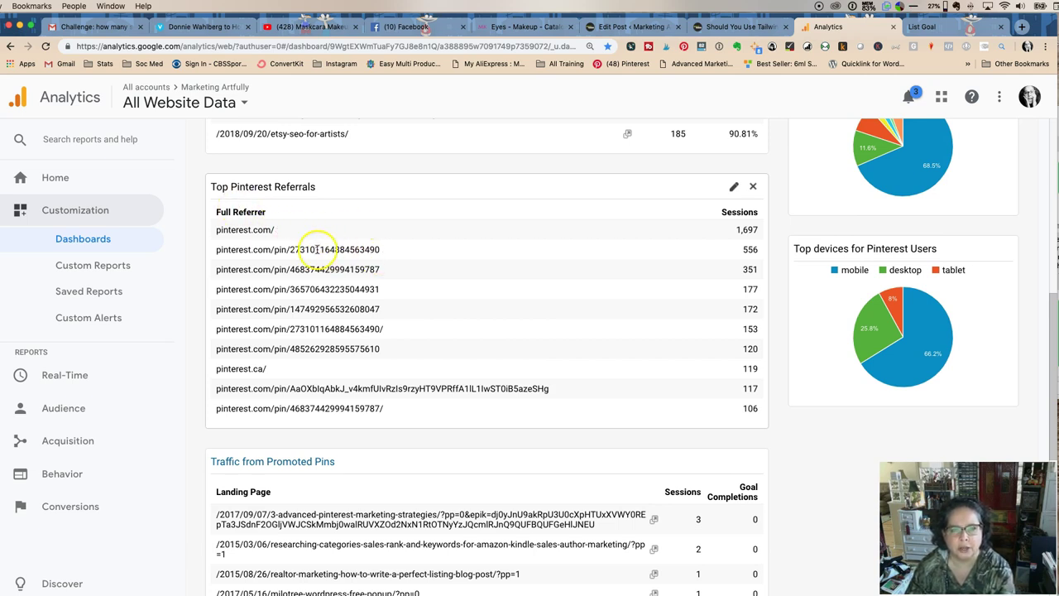
left_click_drag(394, 249, 214, 253)
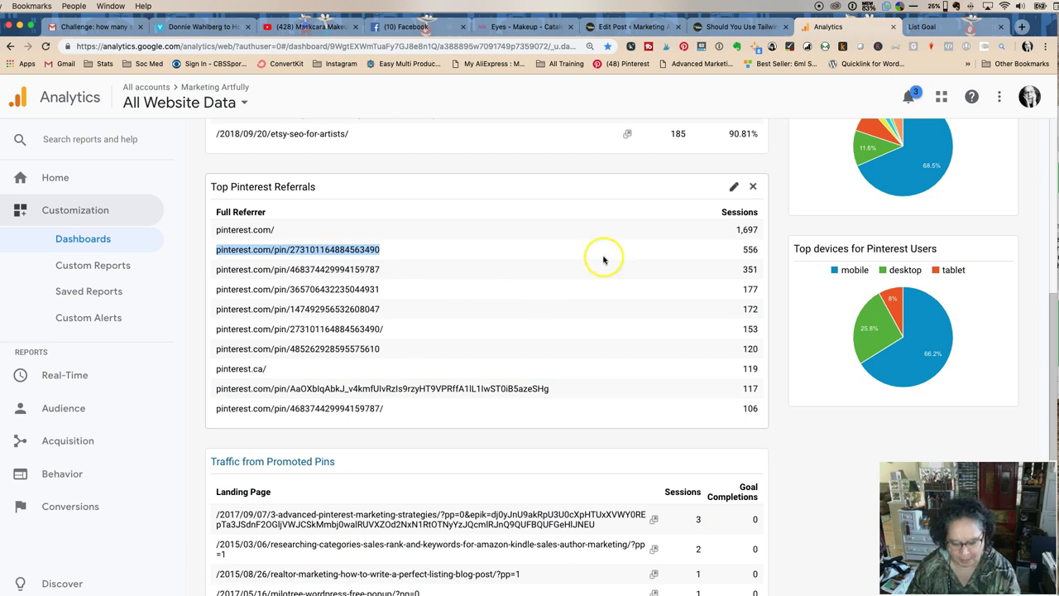
Load the Real Estate Agent Business Planner pin in a spare tab to check its 68 link clicks
left_click(956, 26)
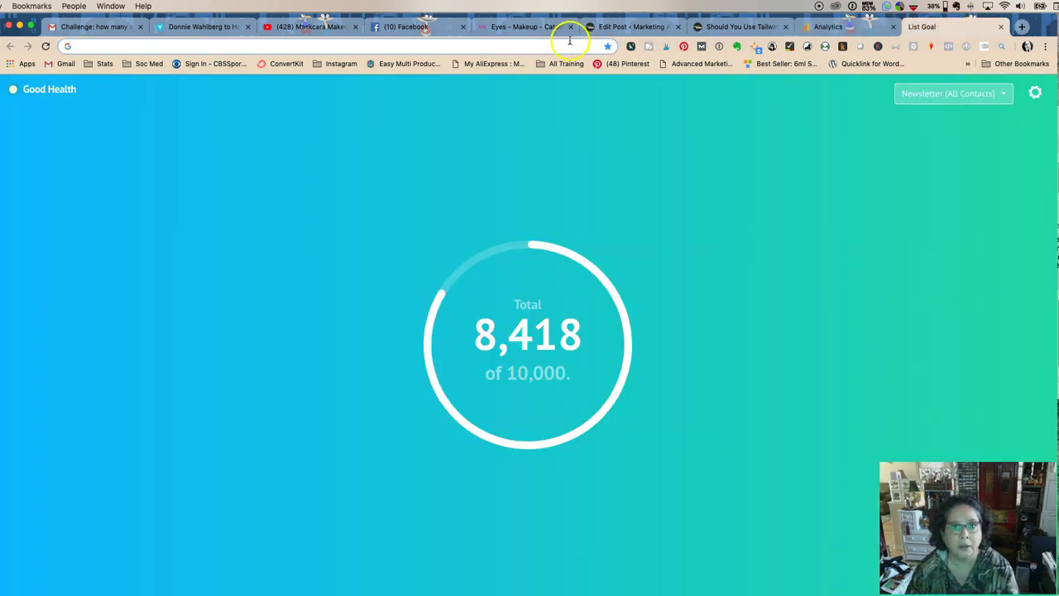
key("super+v")
key("Return")
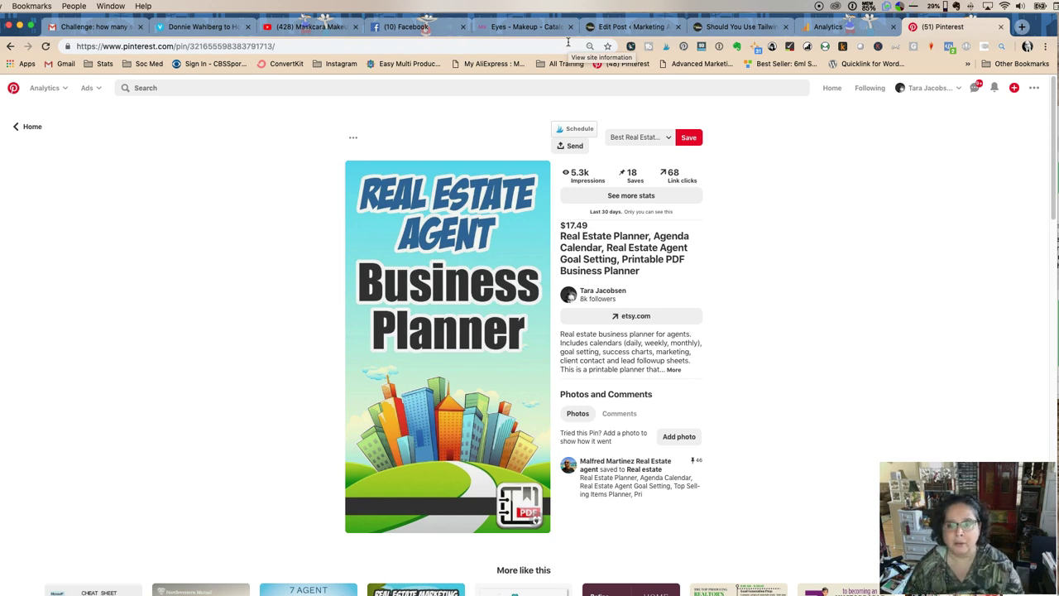
left_click(835, 26)
Select the Tailwind Tribe Pins top landing page, /2018/07/19/creative-referral-program-ideas/ (69 sessions)
scroll(447, 322, "down", 3)
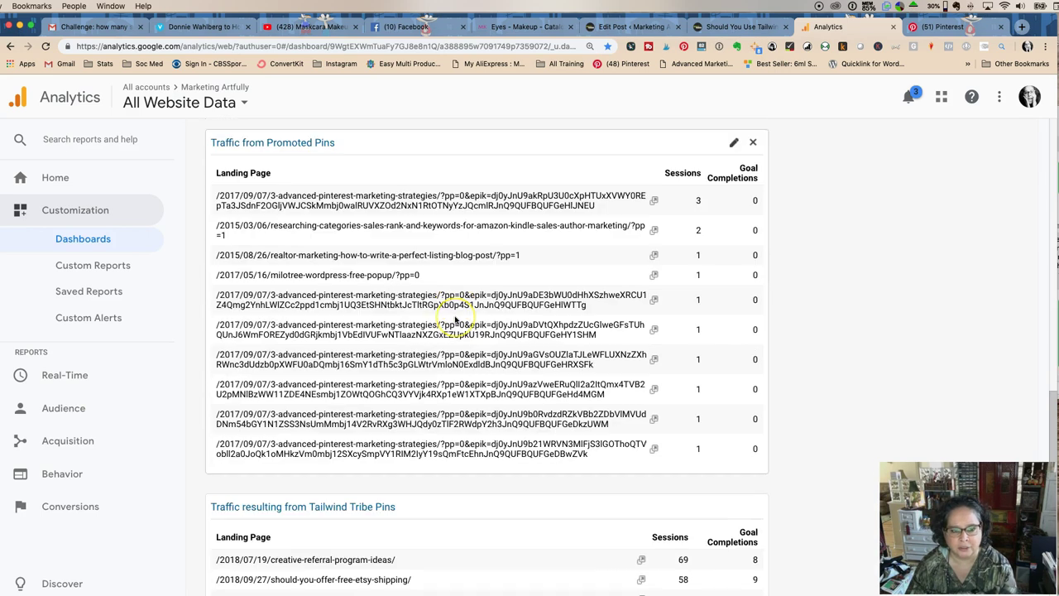
scroll(454, 321, "down", 6)
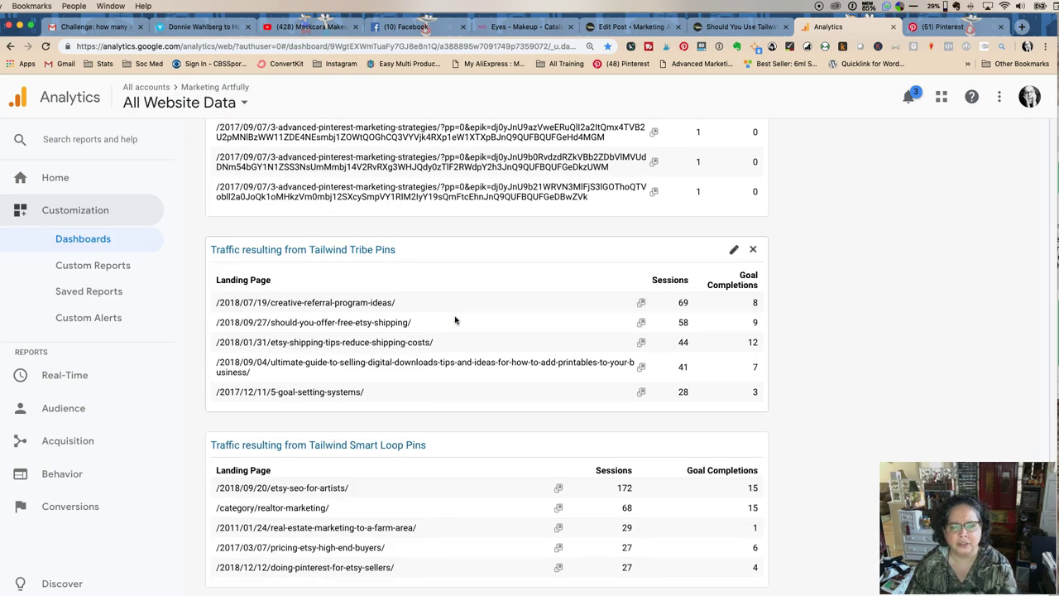
scroll(454, 320, "down", 1)
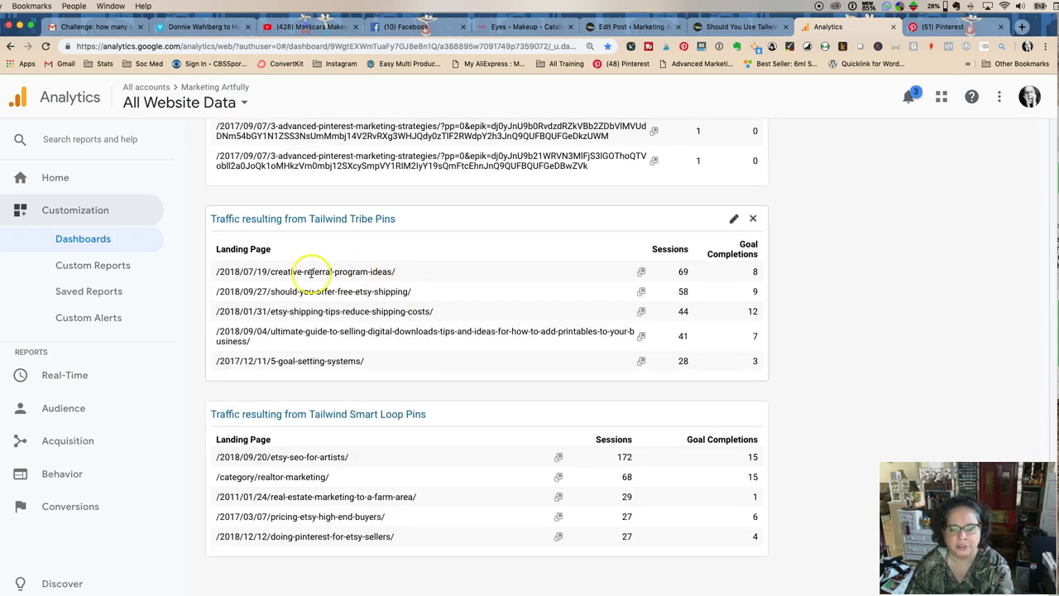
left_click_drag(413, 276, 248, 278)
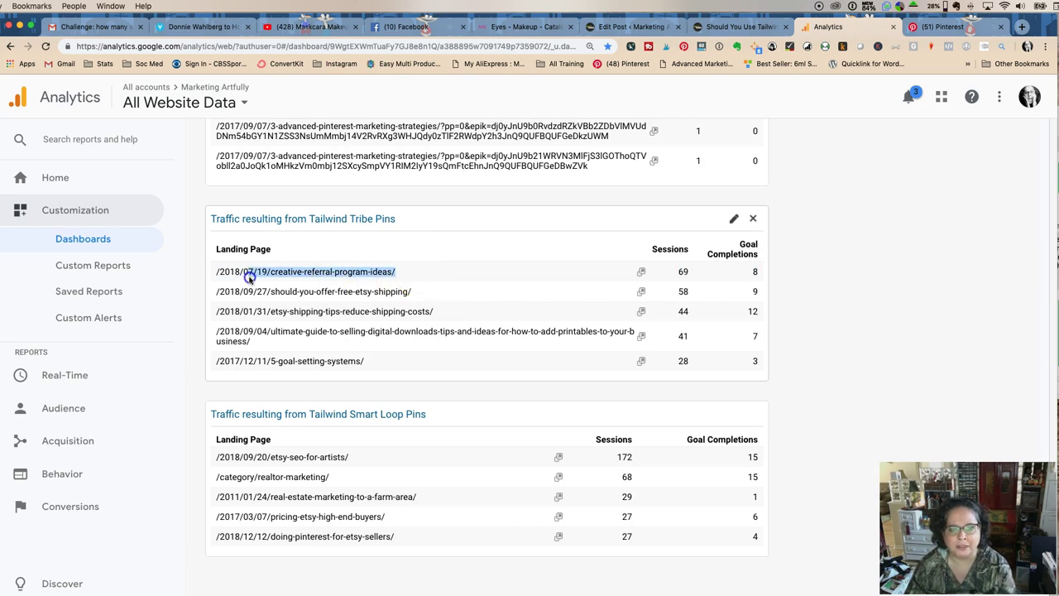
triple_click(342, 271)
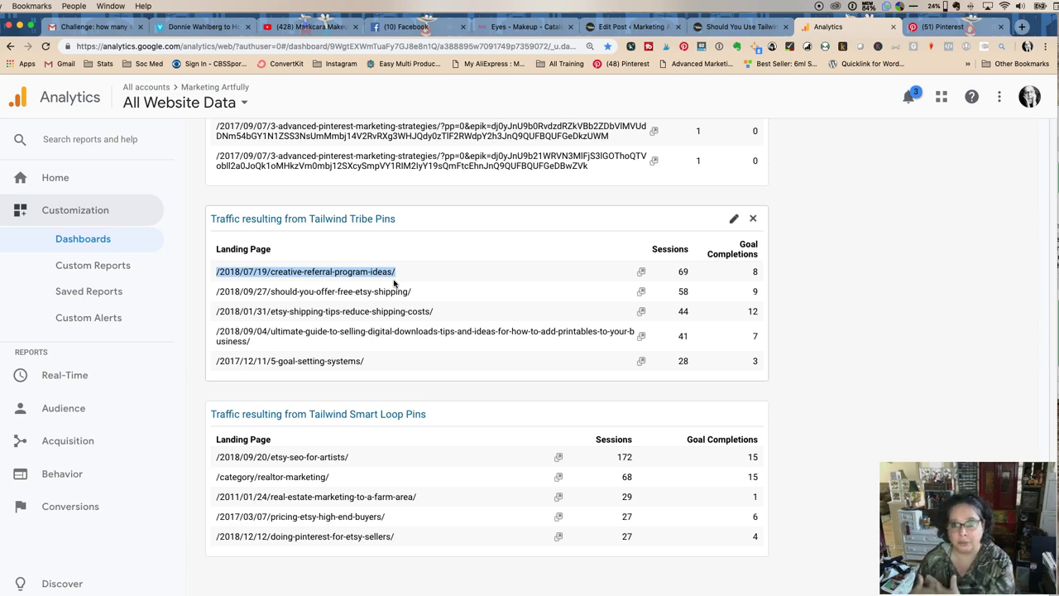
Open tailwindapp.com/dashboard/tribes in a new tab and switch to the Creative Entrepreneurs L.A.B. tribe
key("super+t")
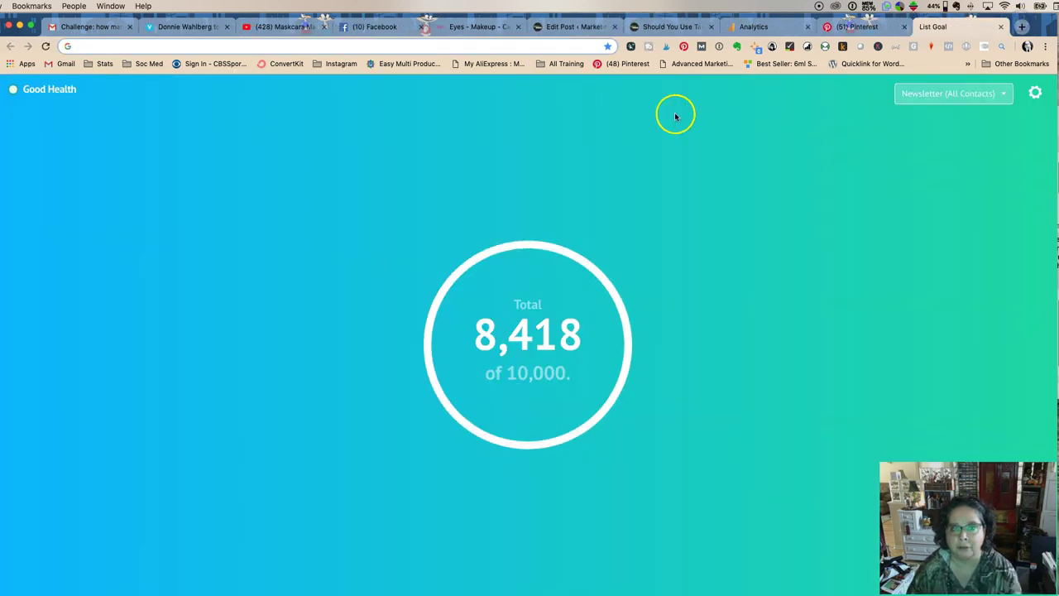
type("tailwindapp.com/dashboard/tribes")
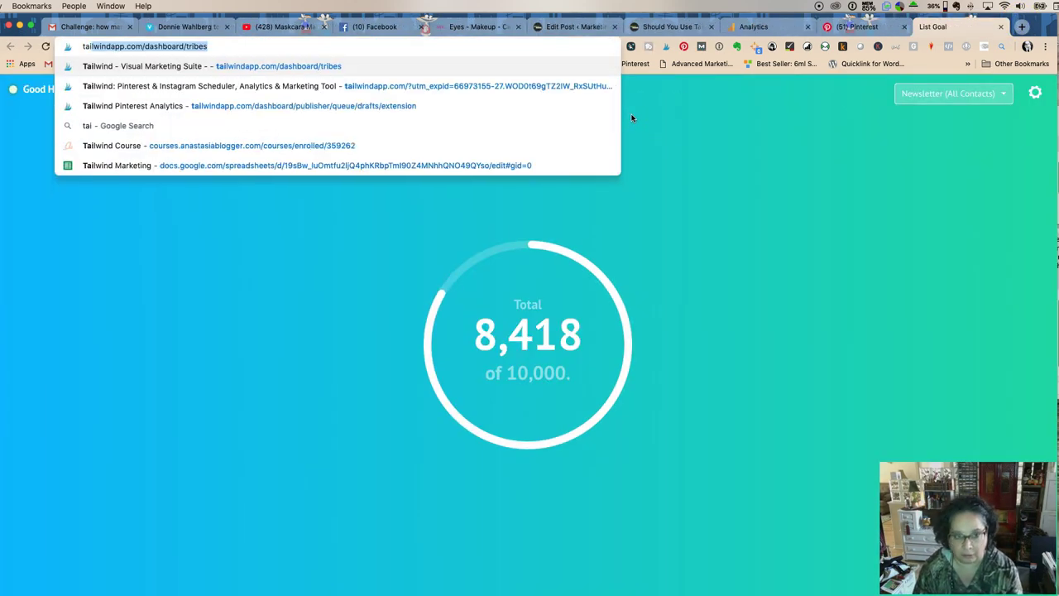
key("Return")
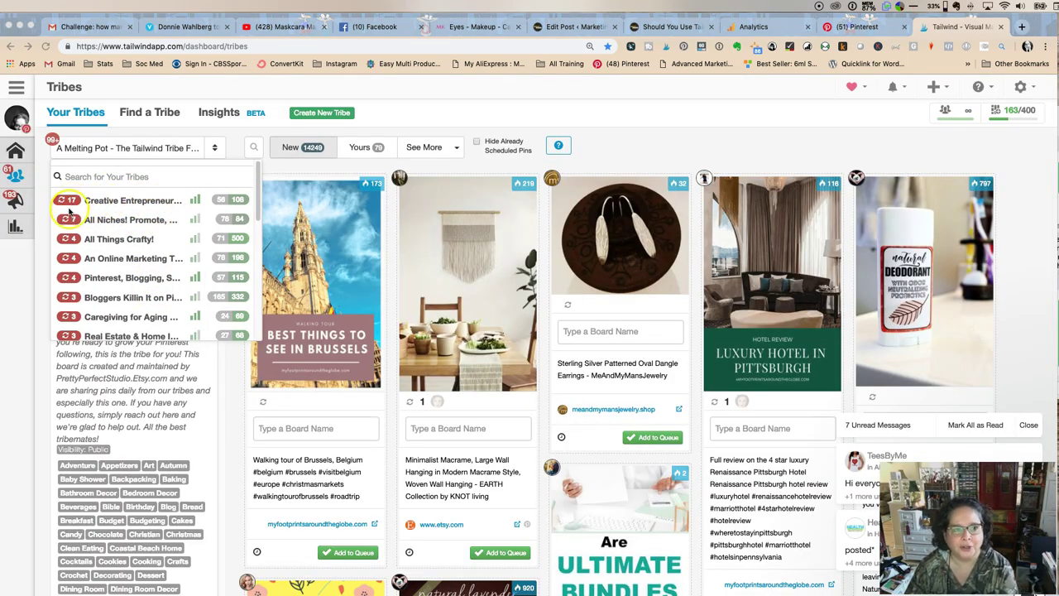
left_click(119, 201)
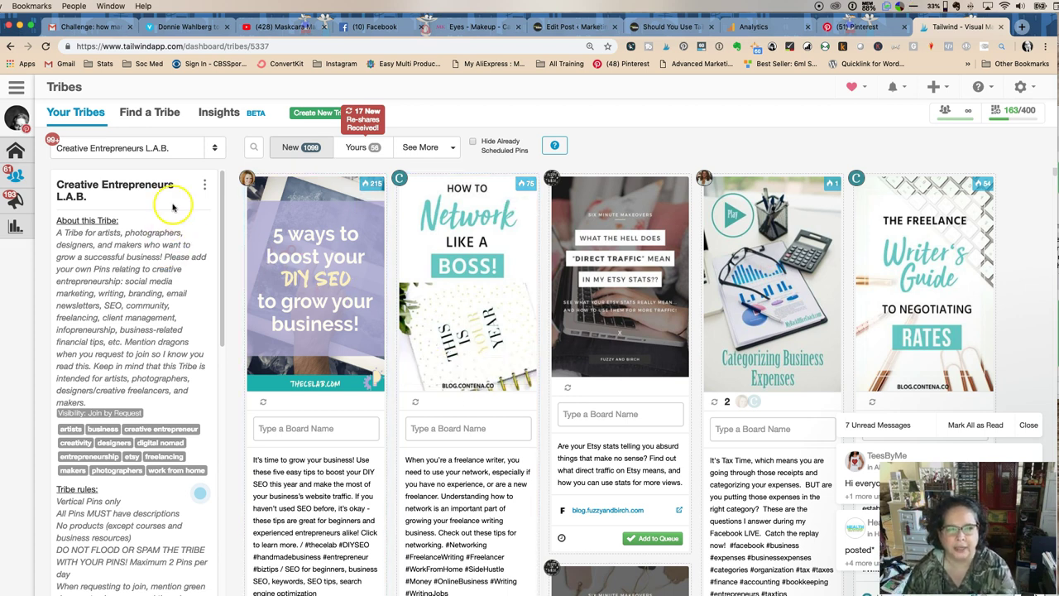
Show your own 56 shared pins in Creative Entrepreneurs L.A.B. and scroll through them
left_click(212, 146)
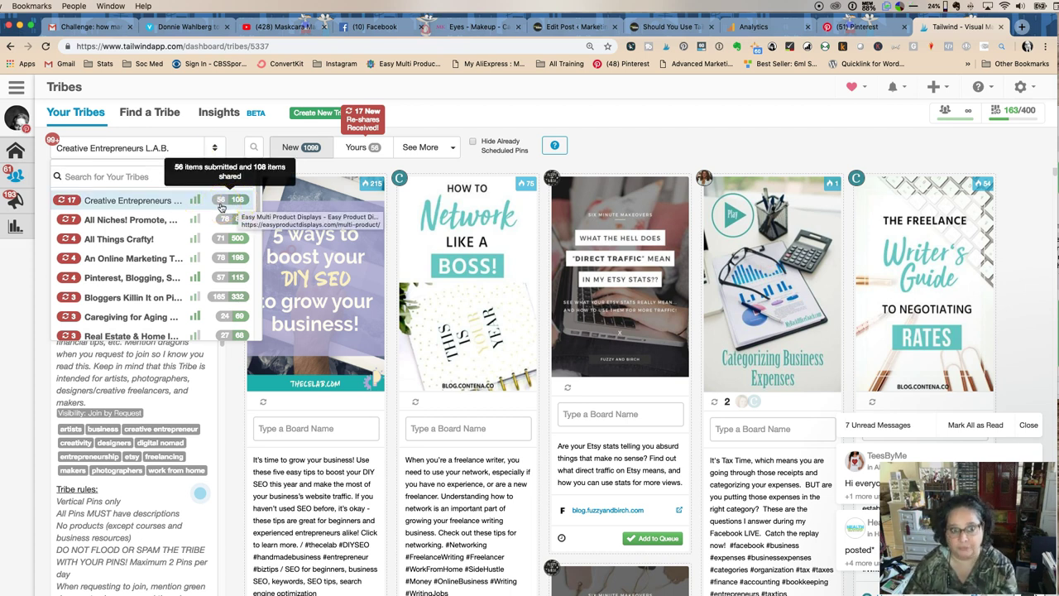
left_click(357, 147)
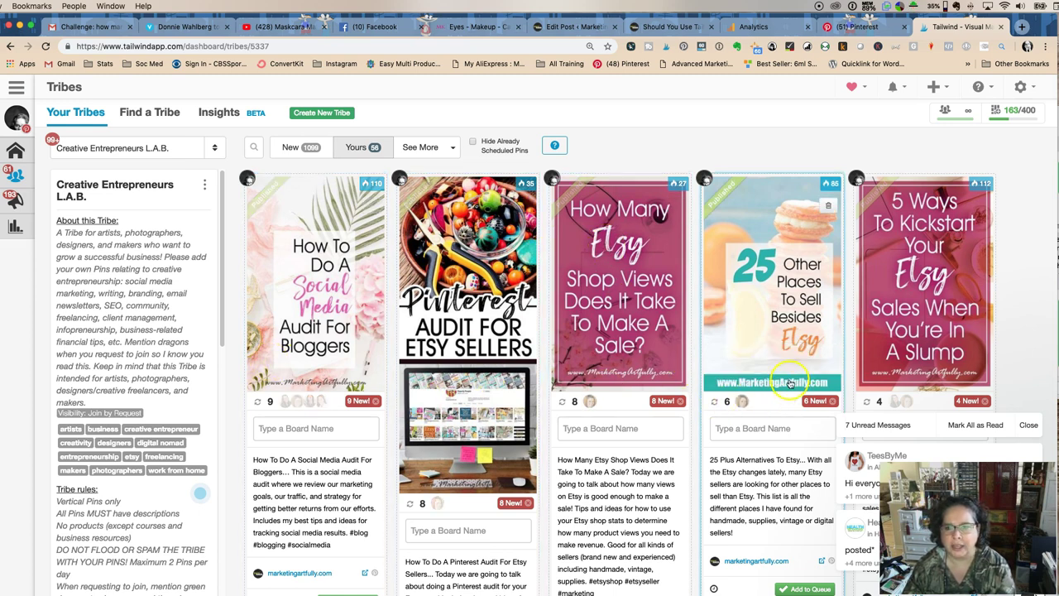
scroll(703, 398, "down", 5)
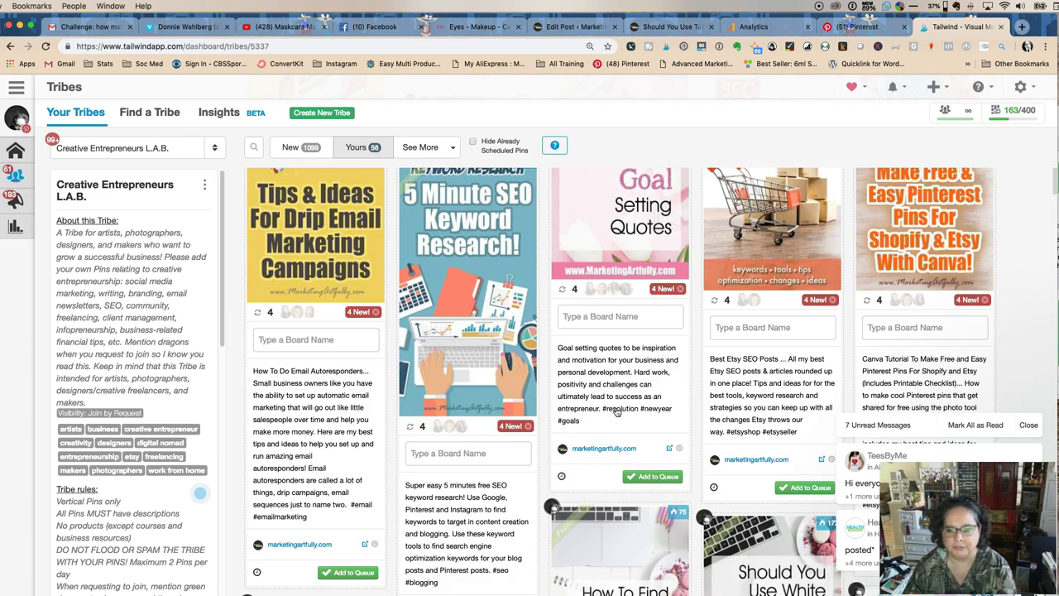
scroll(616, 412, "down", 5)
scroll(616, 412, "down", 3)
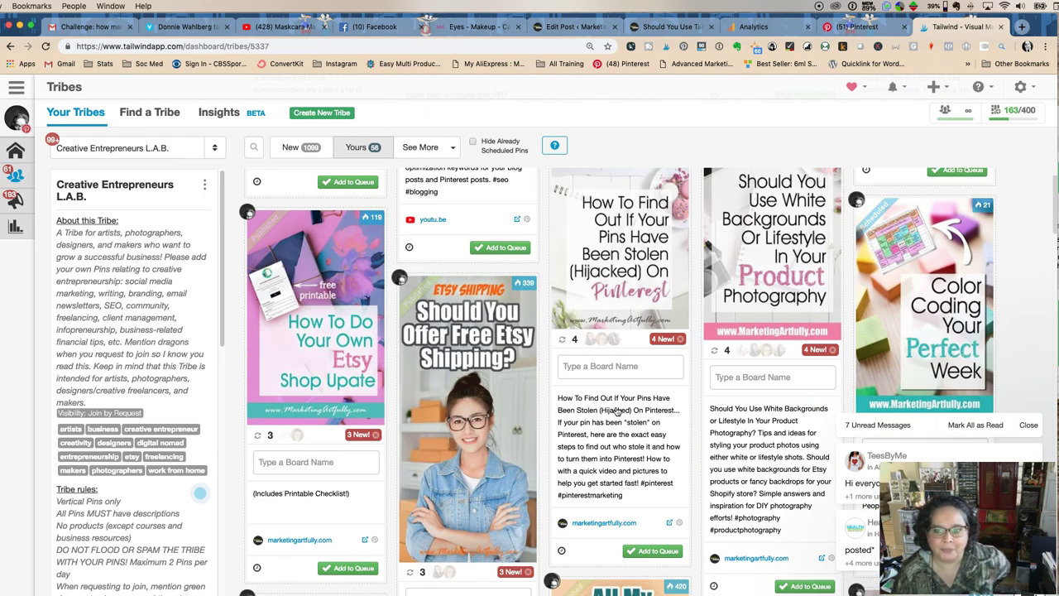
scroll(612, 411, "up", 3)
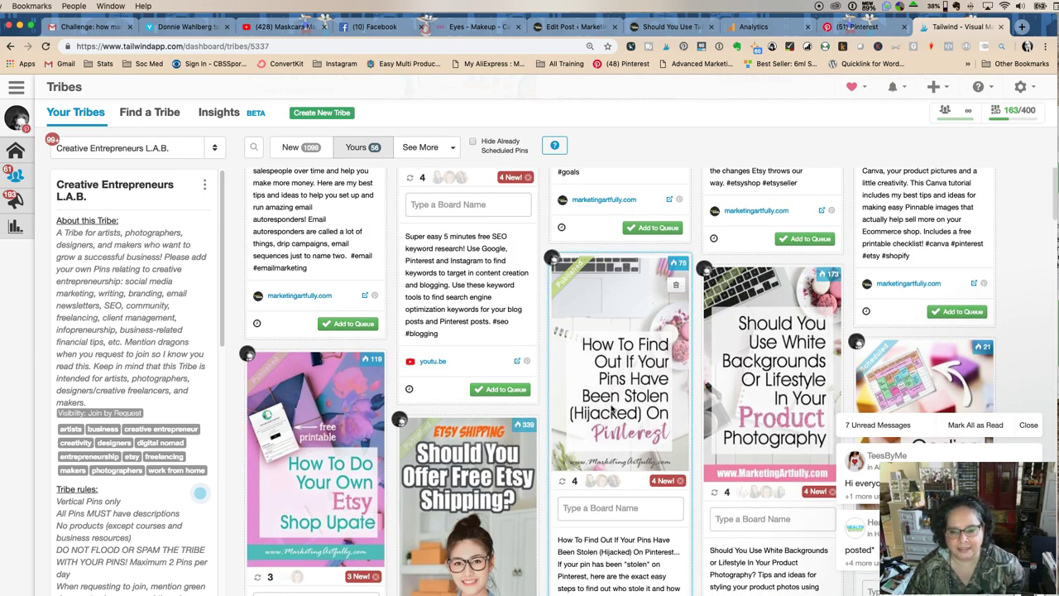
scroll(612, 412, "down", 10)
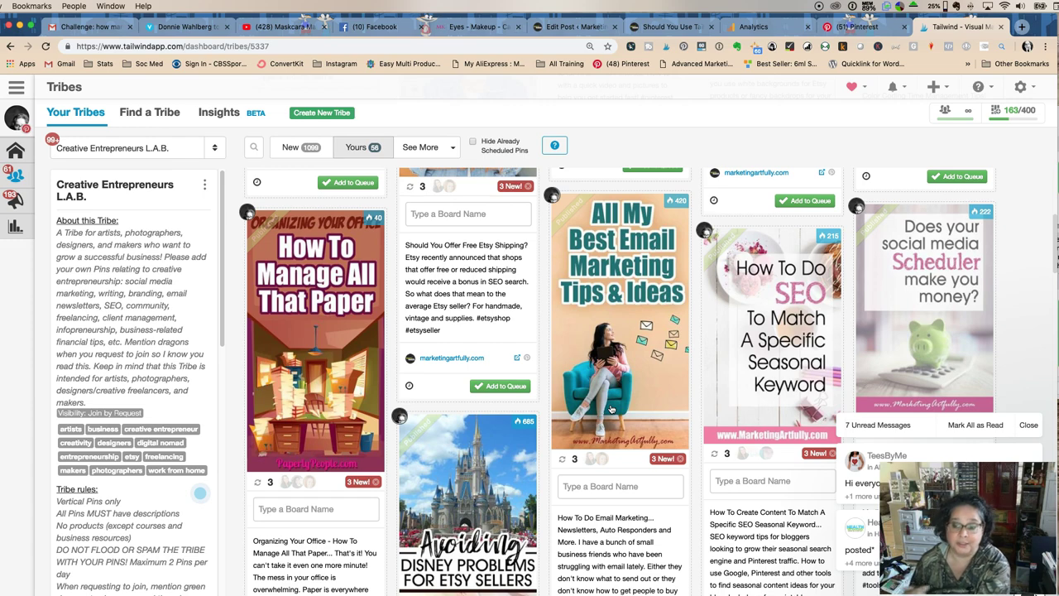
scroll(610, 408, "down", 15)
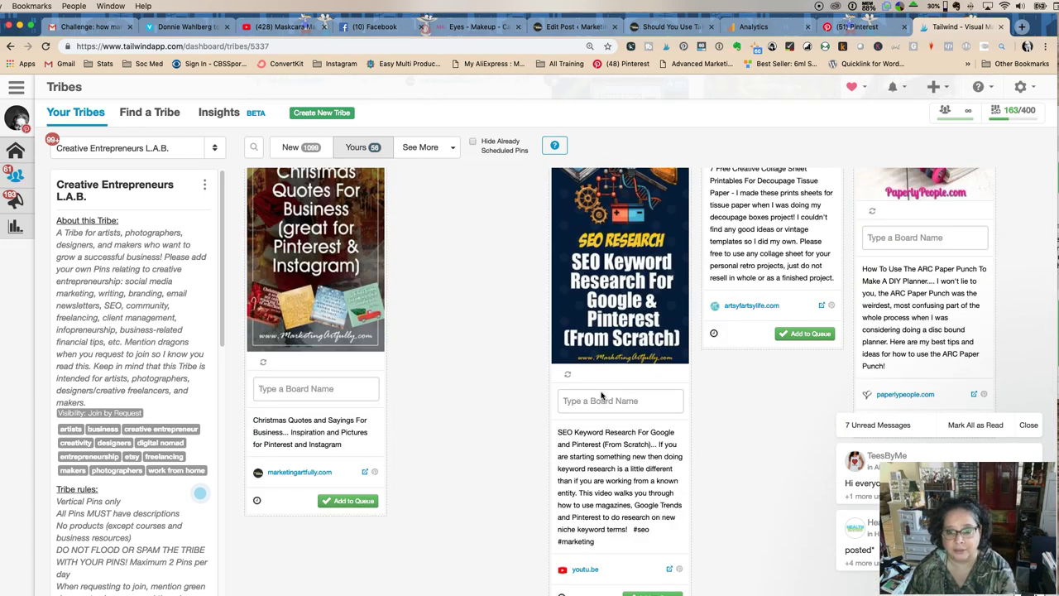
scroll(601, 396, "up", 4)
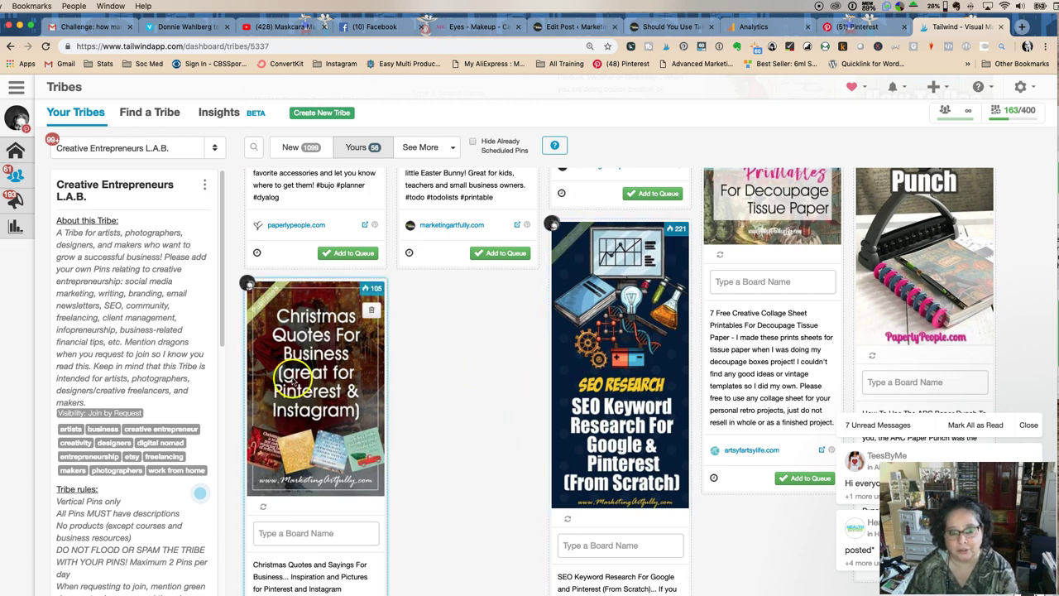
scroll(726, 453, "up", 3)
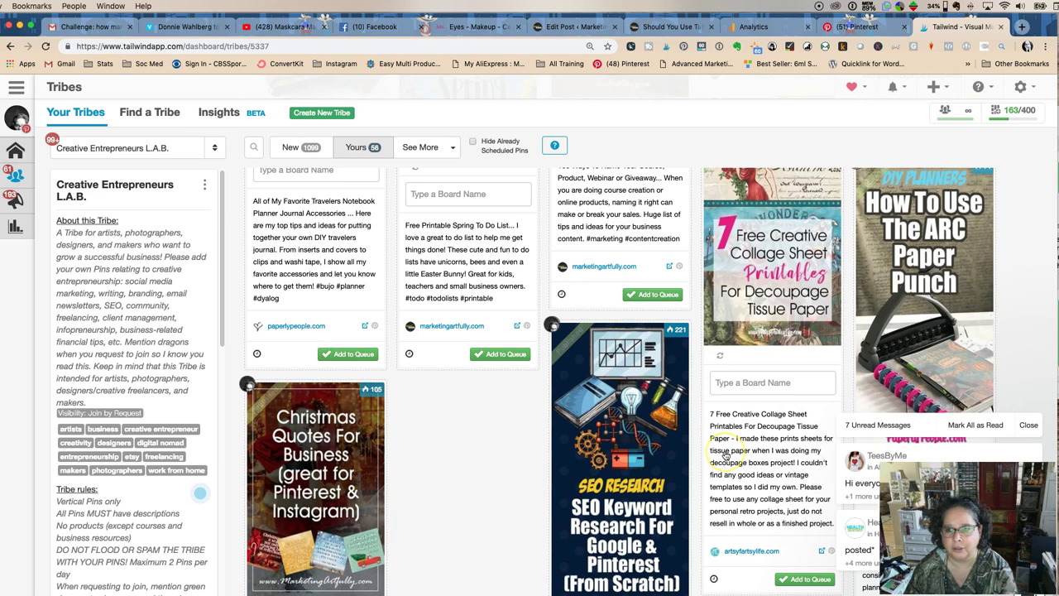
scroll(726, 453, "up", 3)
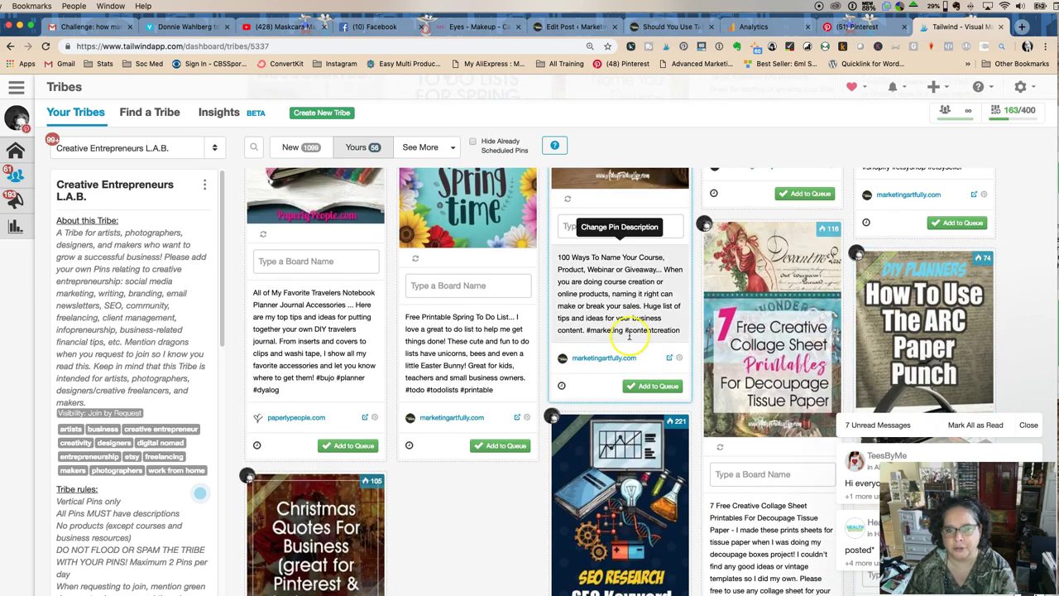
scroll(629, 335, "up", 5)
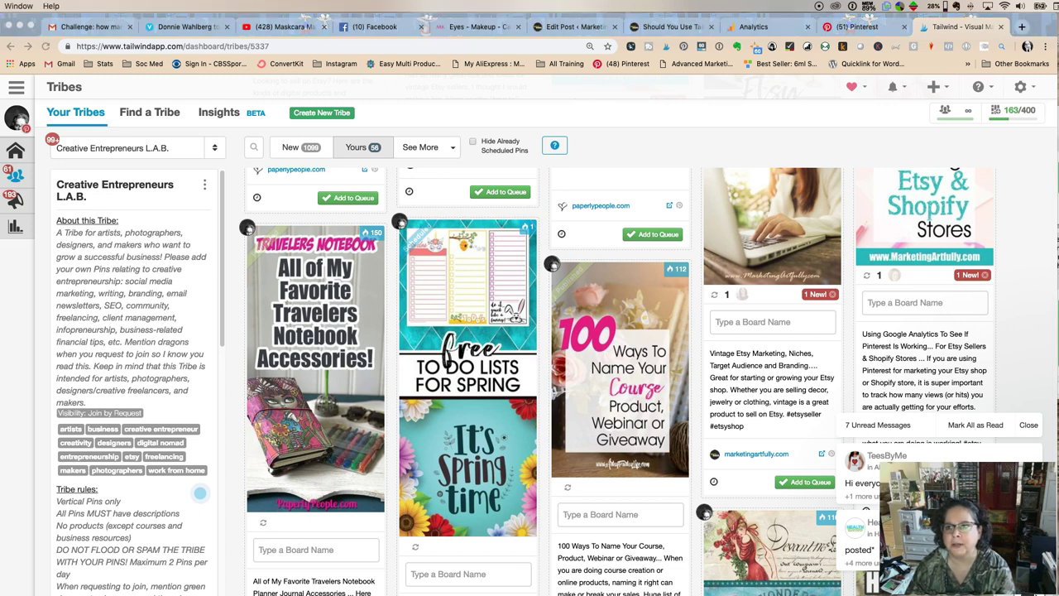
Show the Tailwind Tribes sticky note, mark Her PaperRoute through Small Business, then hide it
left_click(913, 10)
left_click_drag(914, 25, 769, 111)
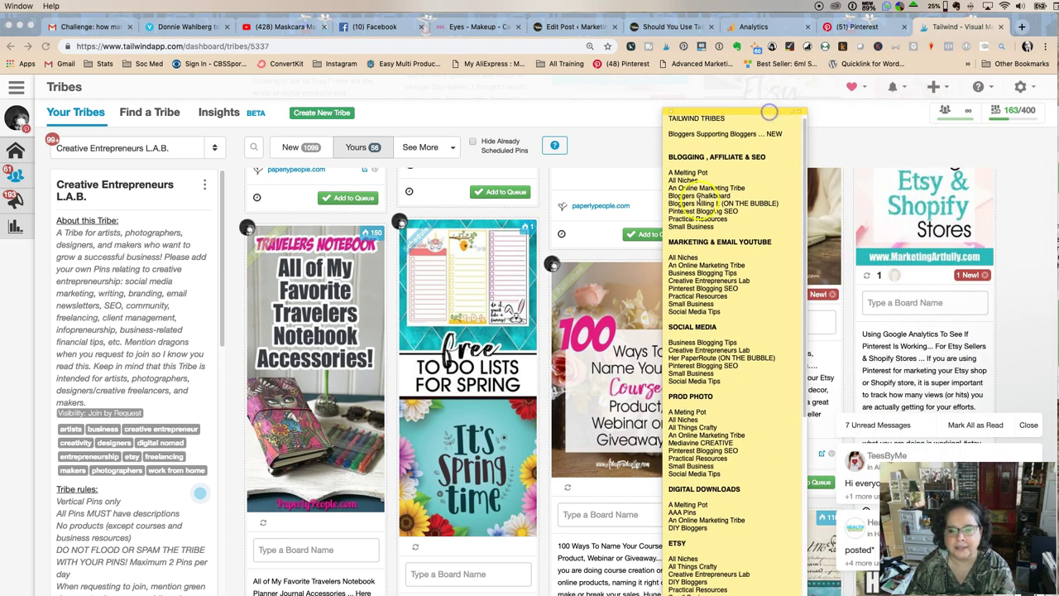
left_click_drag(729, 306, 667, 256)
left_click(731, 282)
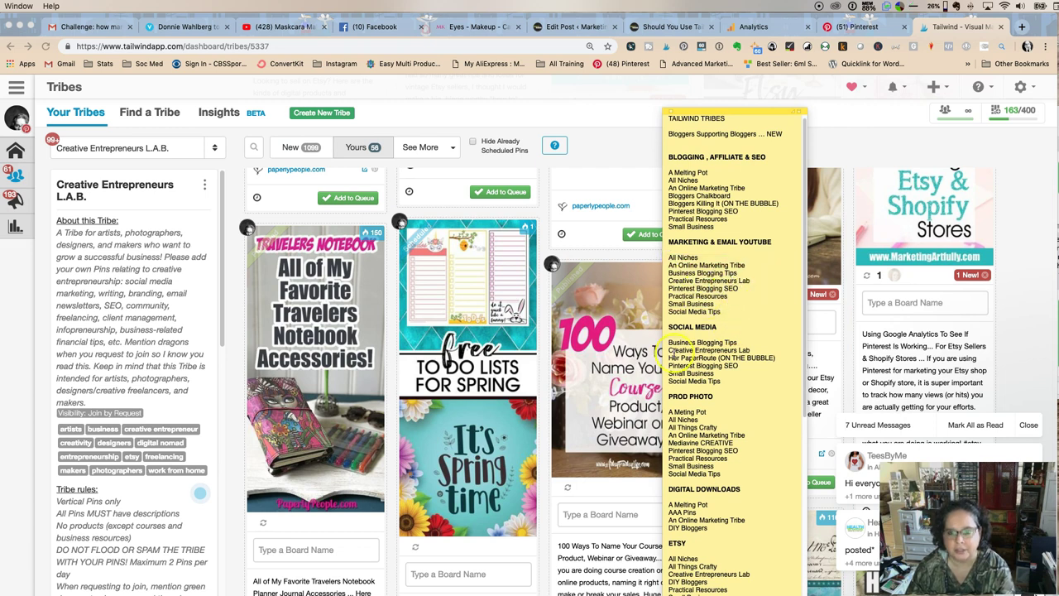
left_click_drag(713, 374, 683, 357)
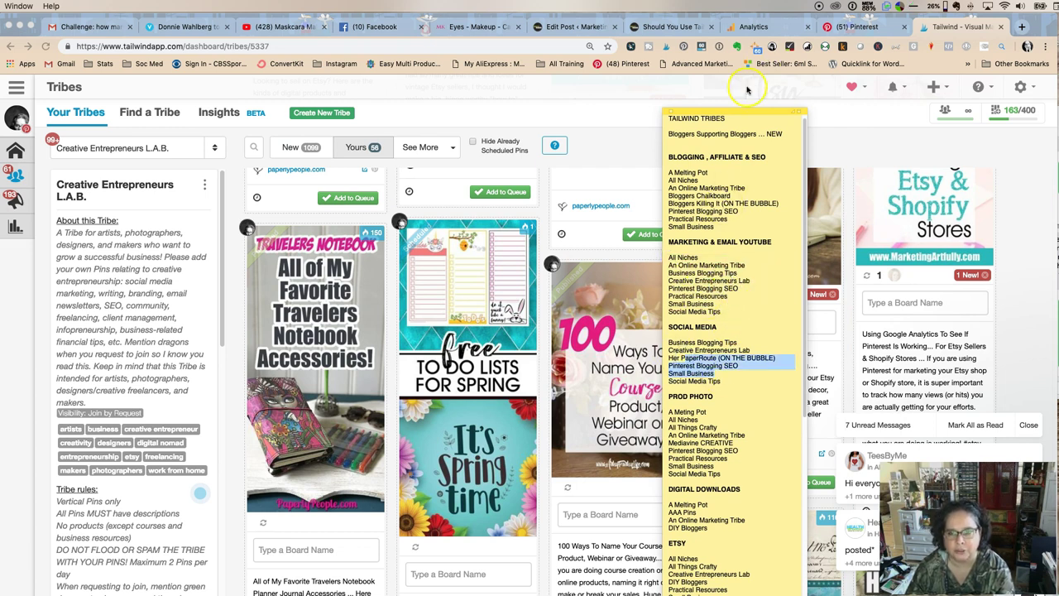
left_click_drag(733, 114, 1058, 109)
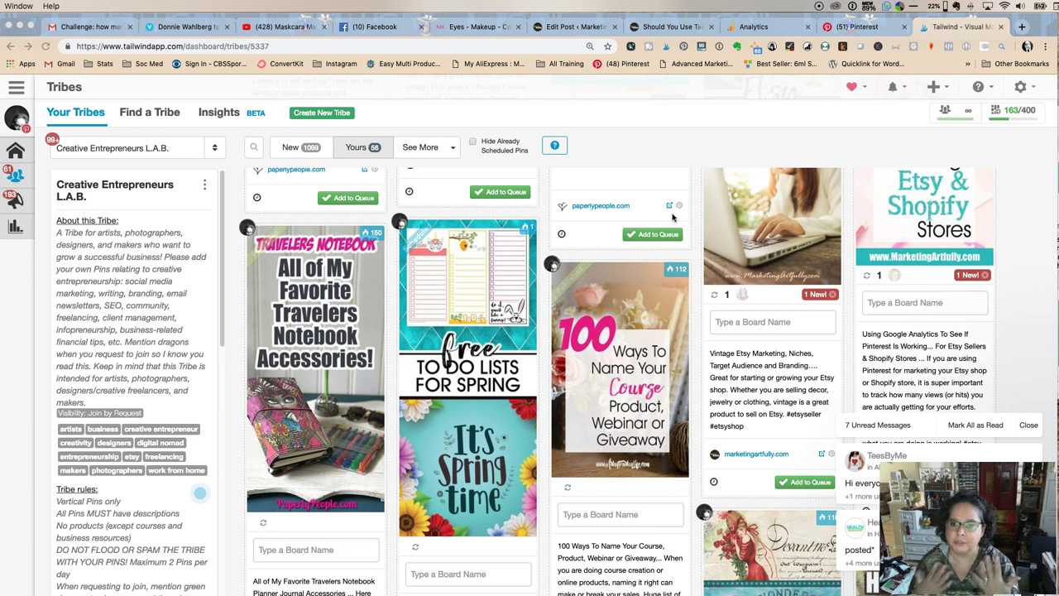
Select the creative-referral-program-ideas landing page path in the Analytics Tribe Pins table
left_click(753, 27)
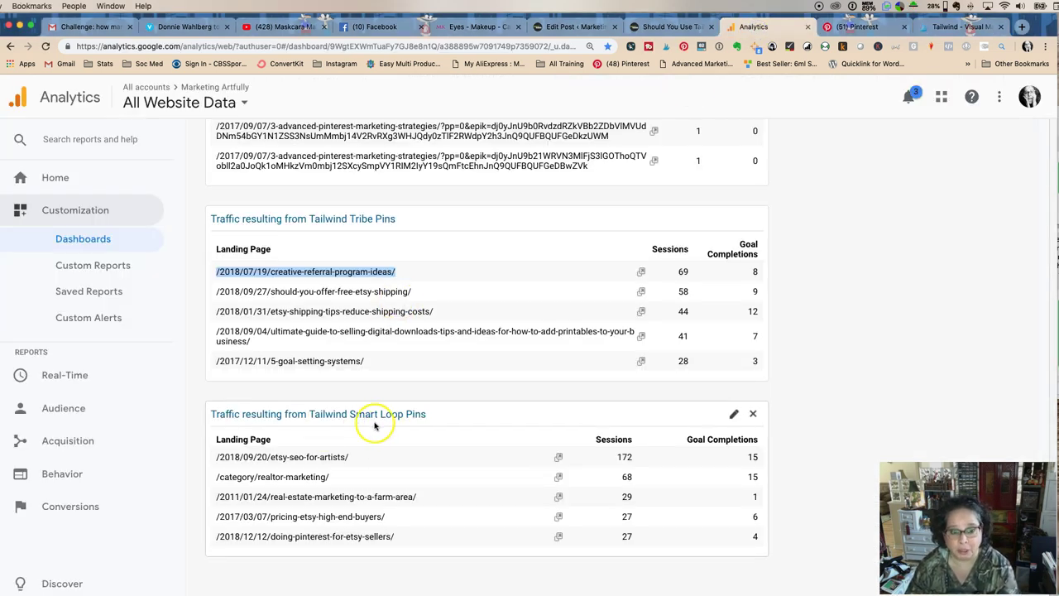
left_click(427, 276)
left_click_drag(408, 279, 215, 274)
key("super+c")
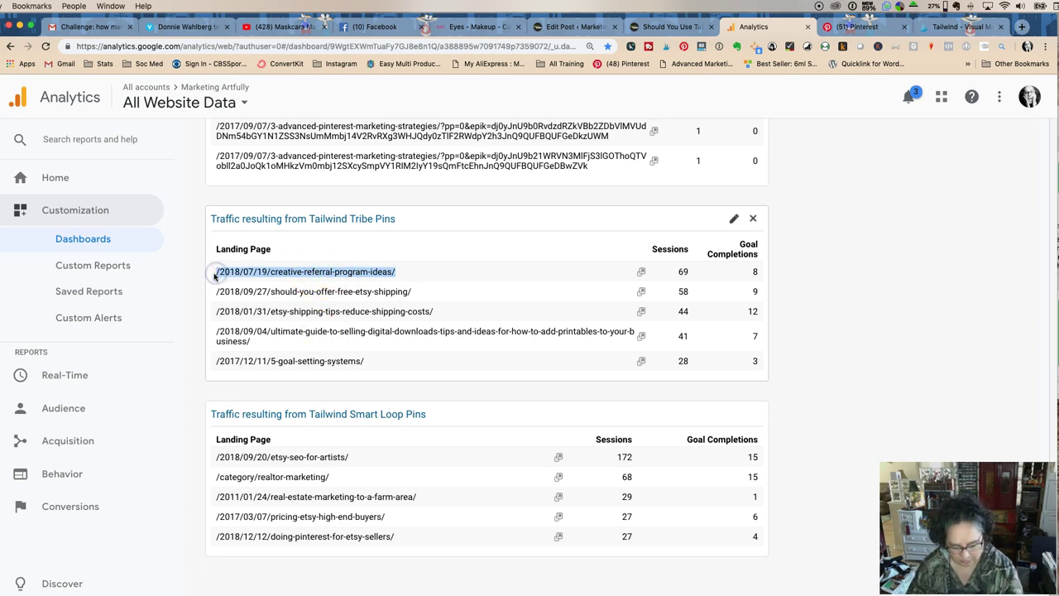
left_click(960, 26)
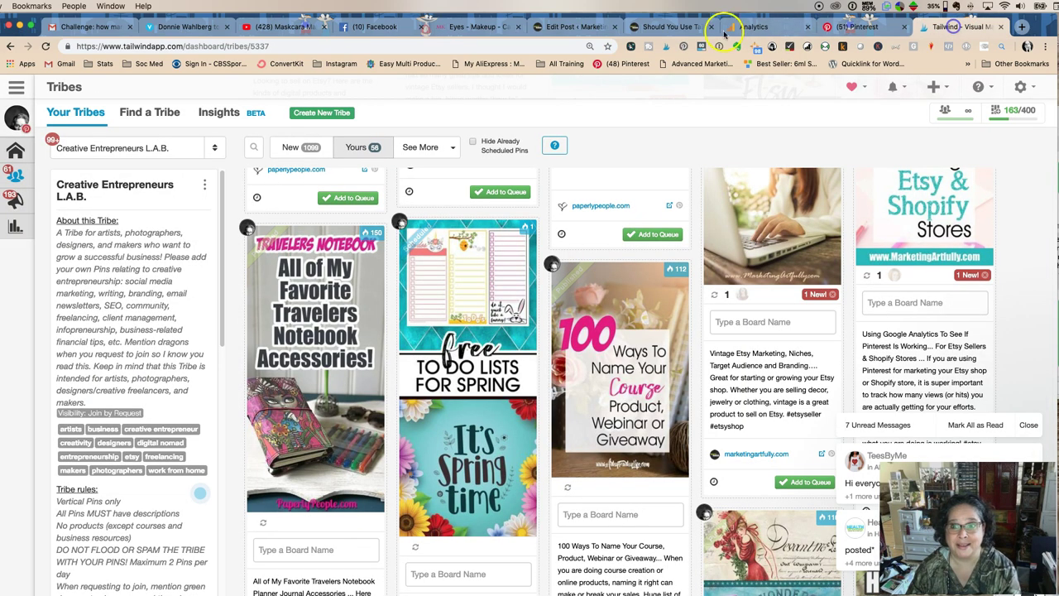
left_click(1022, 26)
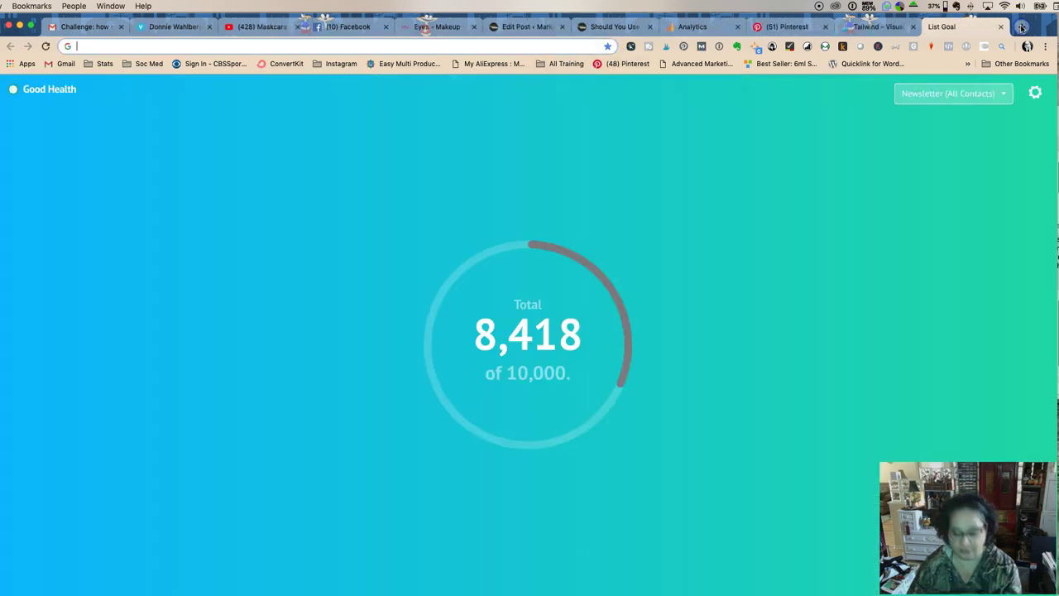
type("pinterest.")
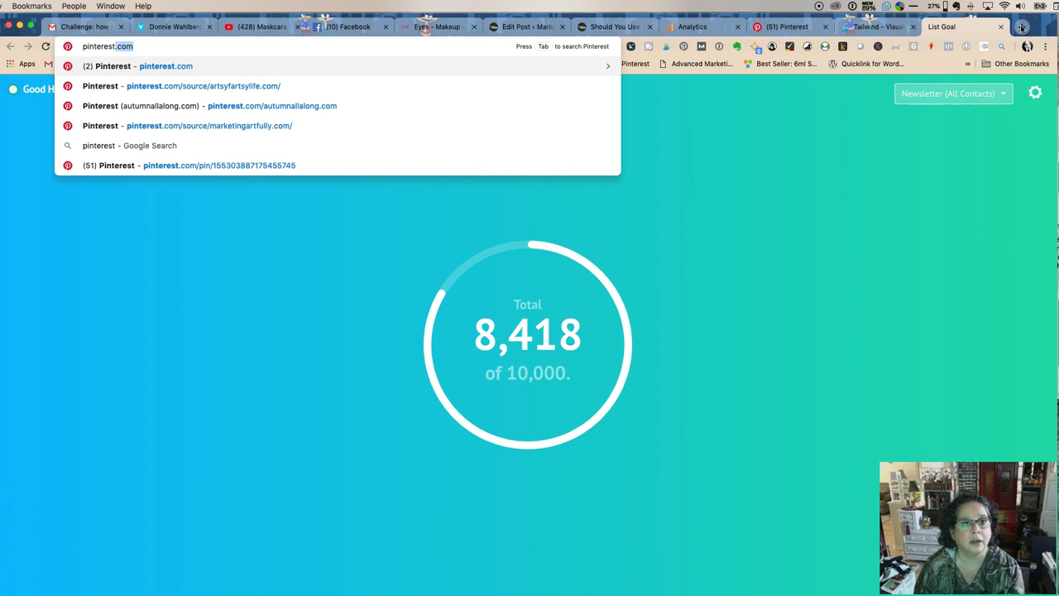
type("com")
key("super+v")
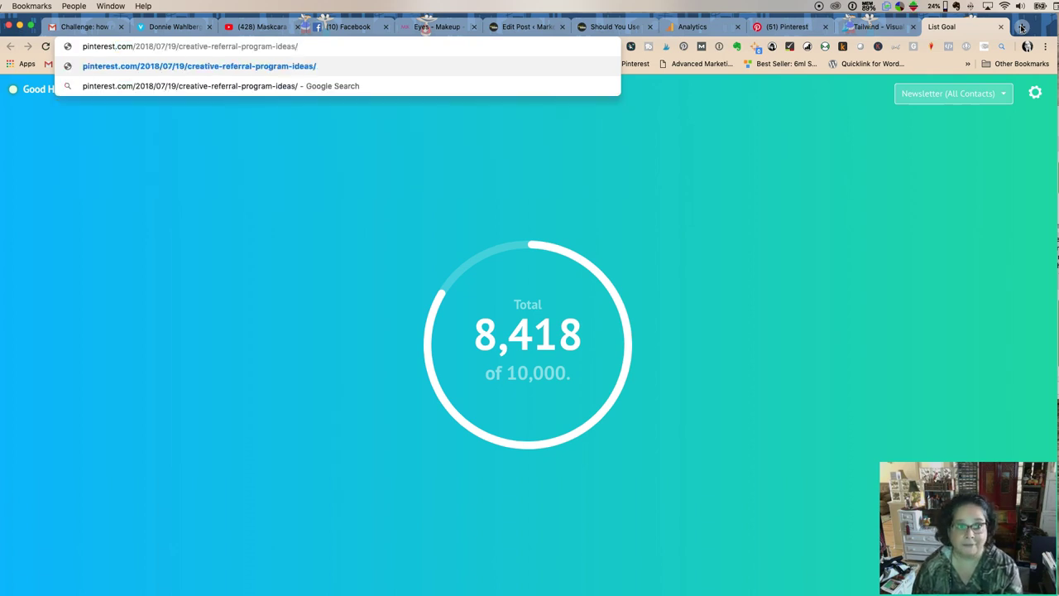
key("Return")
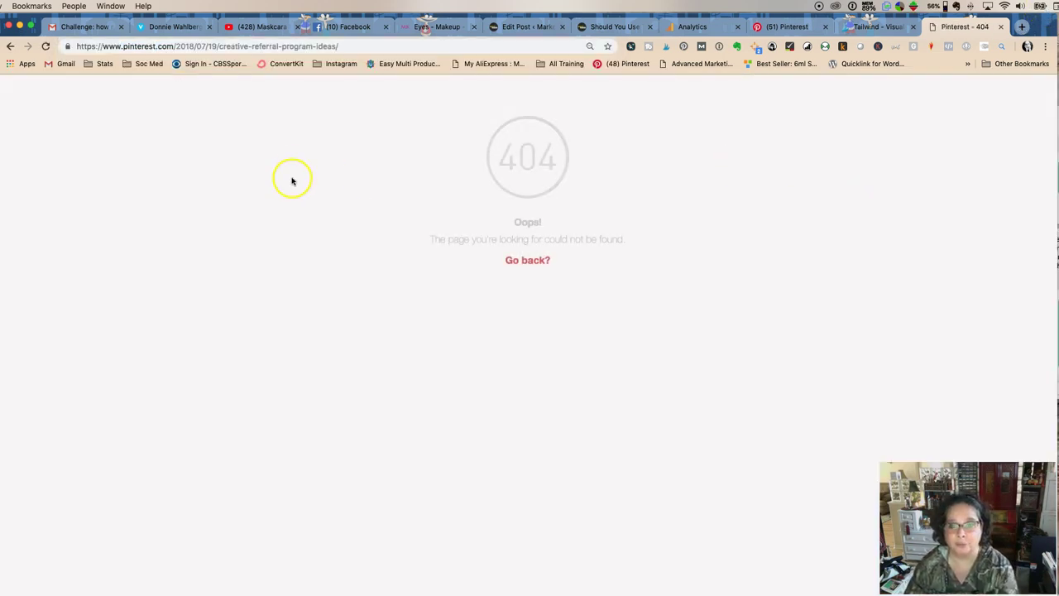
left_click(240, 45)
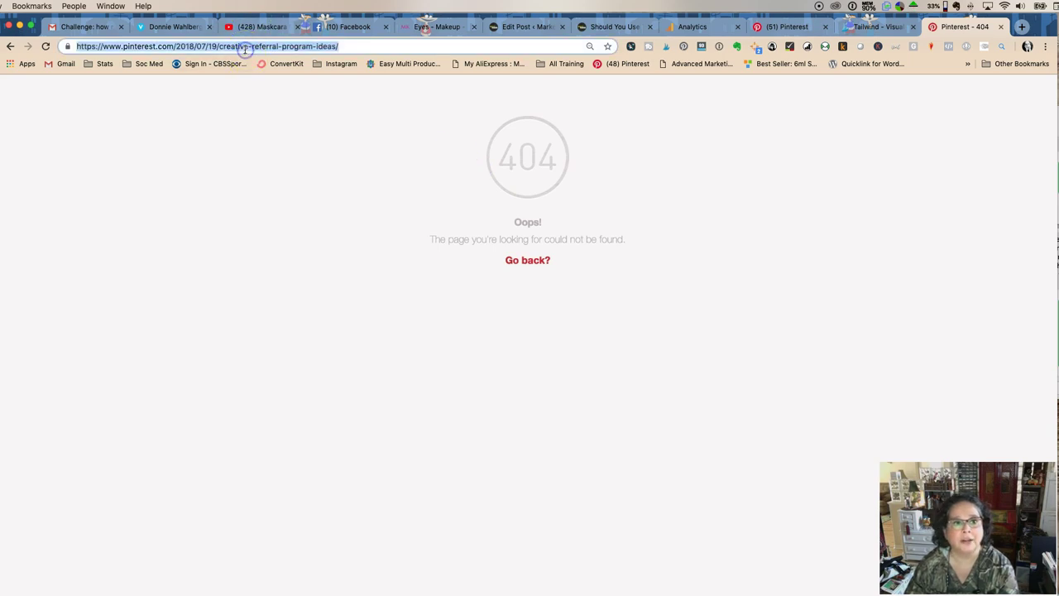
left_click(1001, 27)
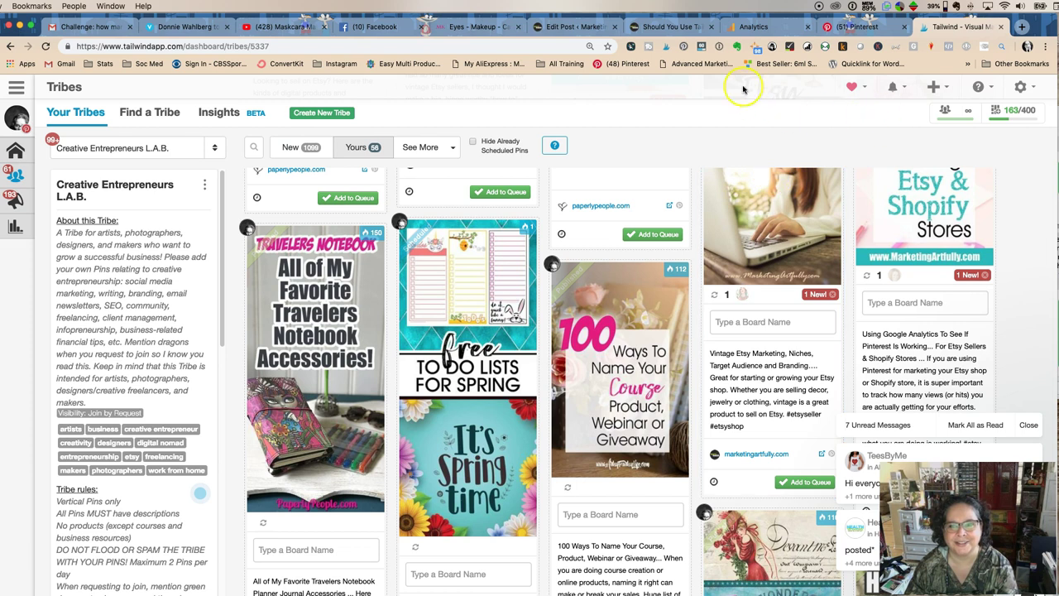
In Analytics, select the etsy-seo-for-artists landing page and its 172 sessions figure
left_click(744, 27)
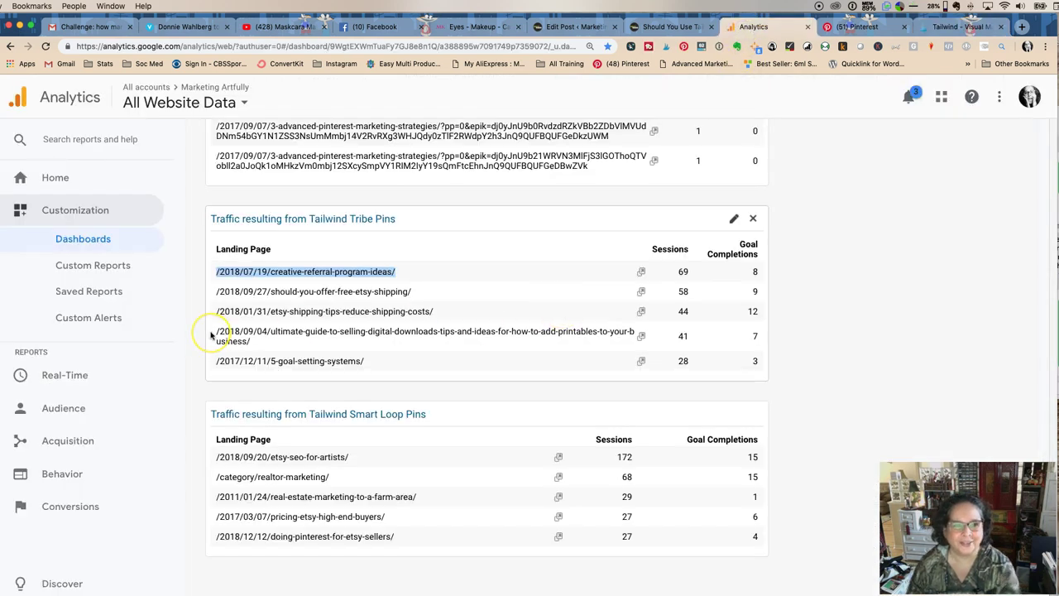
triple_click(345, 456)
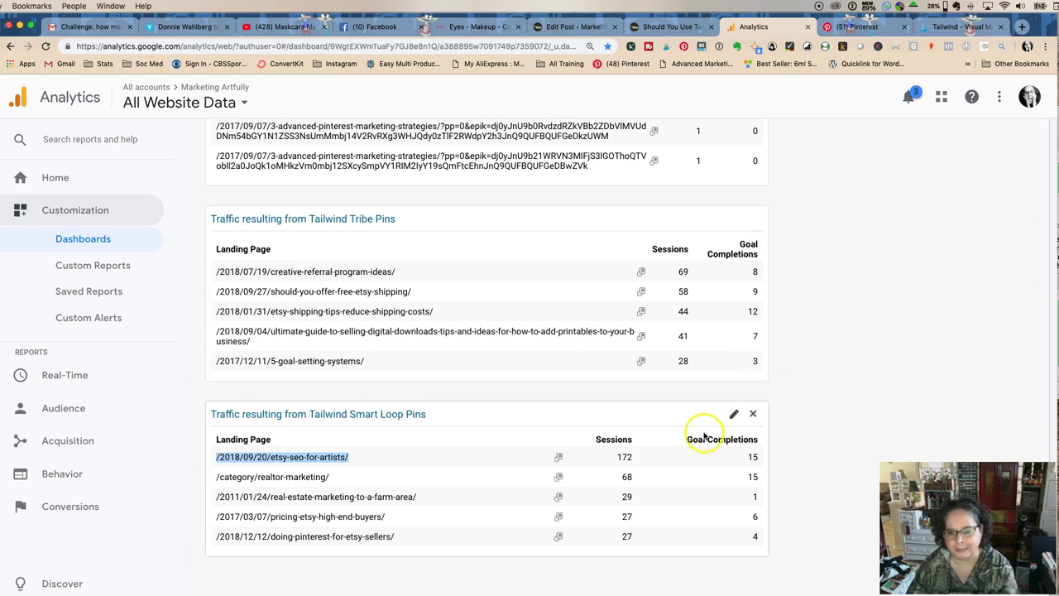
double_click(624, 456)
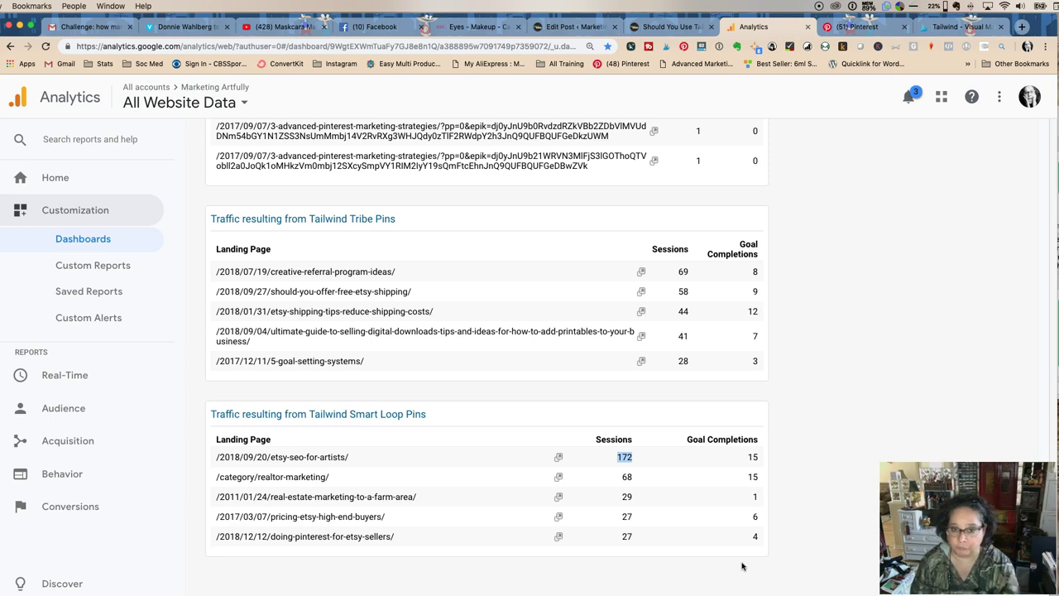
scroll(728, 445, "up", 15)
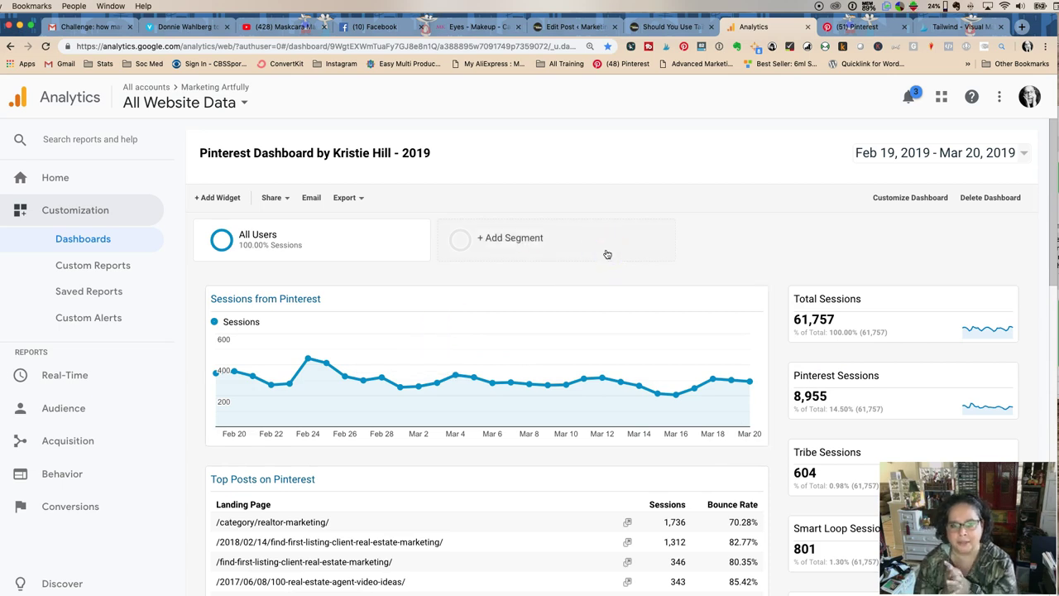
Go to Tailwind's Publisher > SmartLoop page through the expanded sidebar
left_click(944, 26)
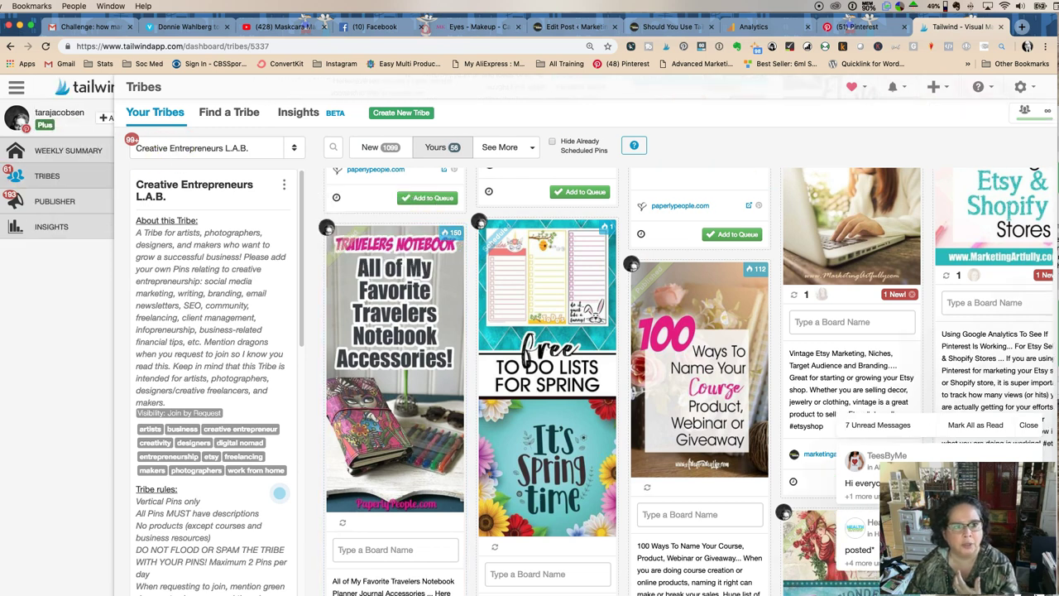
left_click(32, 201)
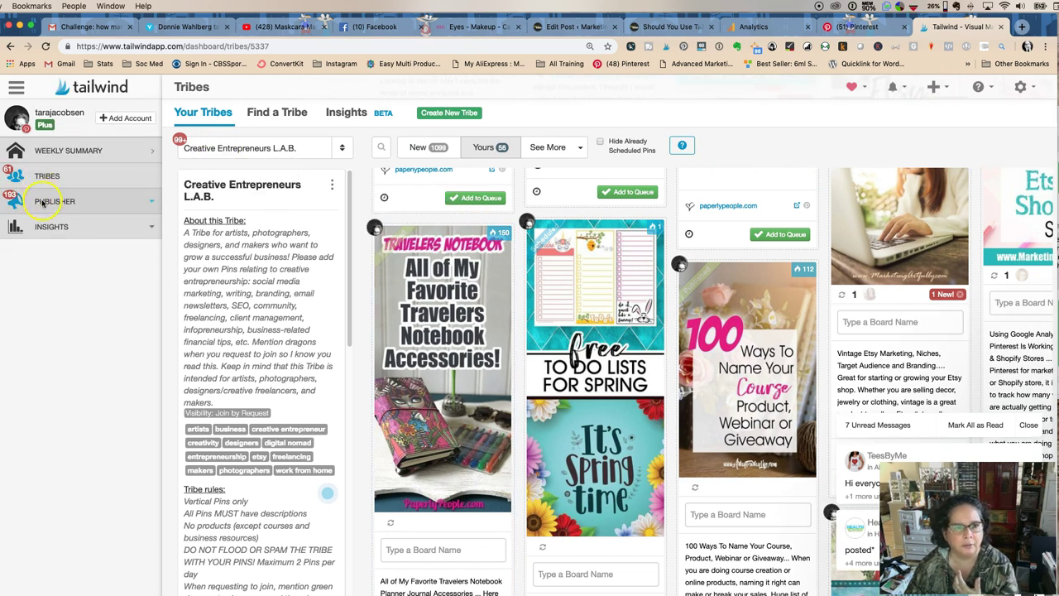
left_click(41, 202)
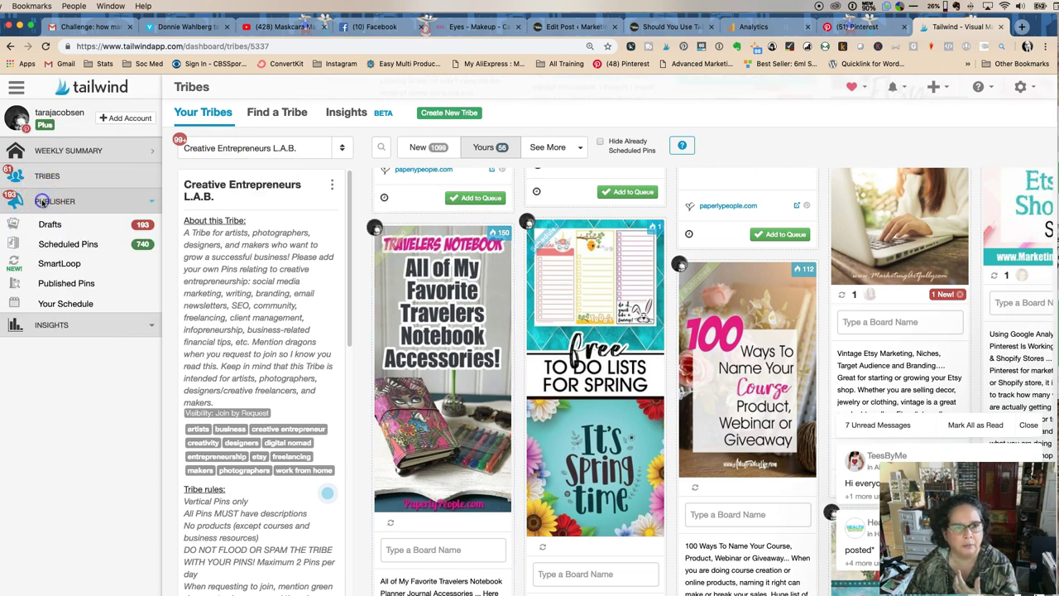
left_click(81, 264)
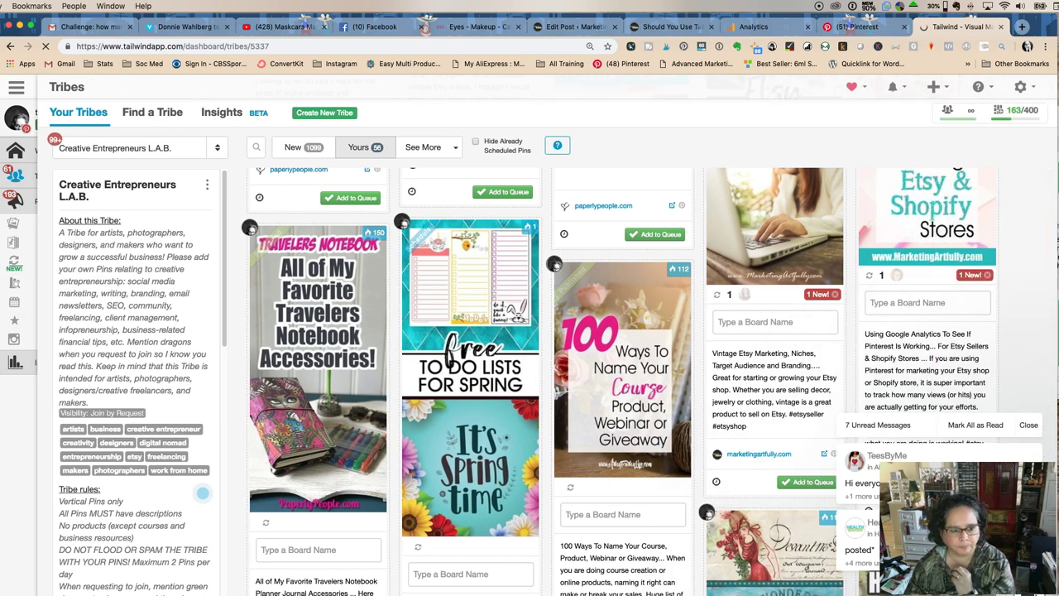
scroll(356, 469, "down", 5)
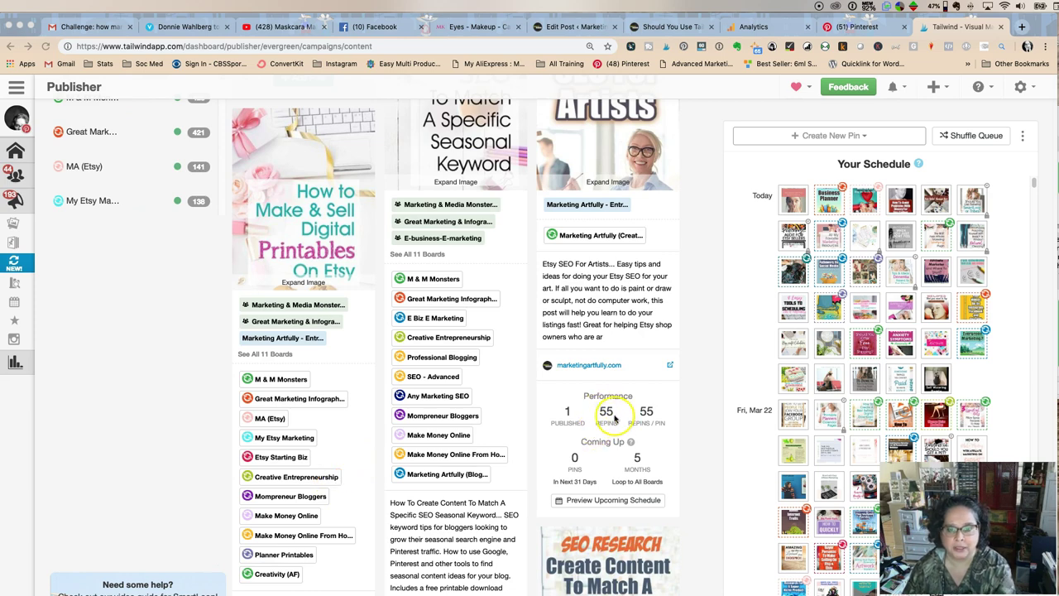
scroll(609, 424, "down", 2)
scroll(610, 424, "down", 1)
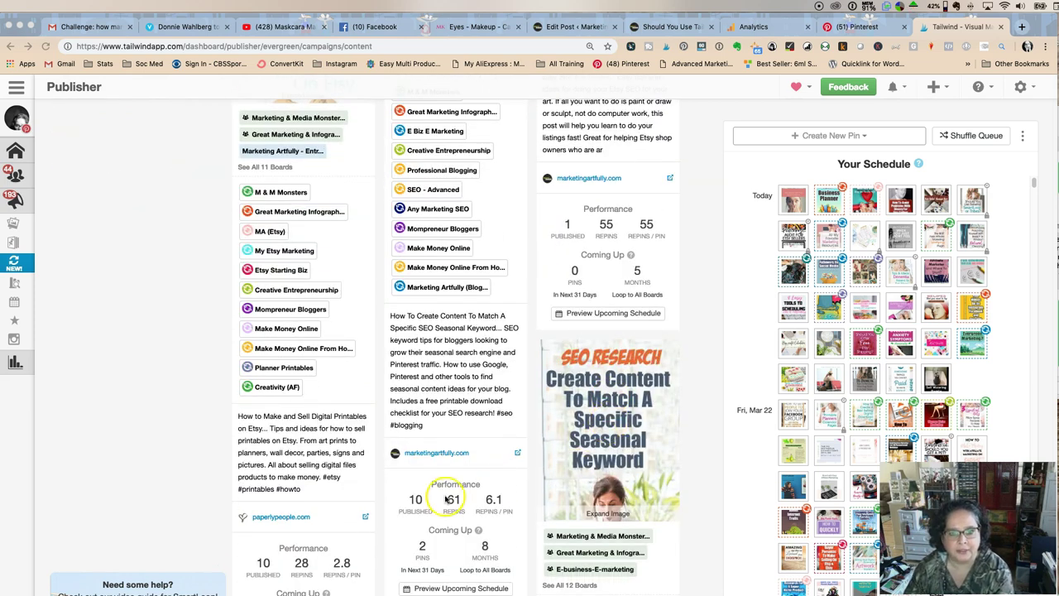
scroll(447, 495, "up", 7)
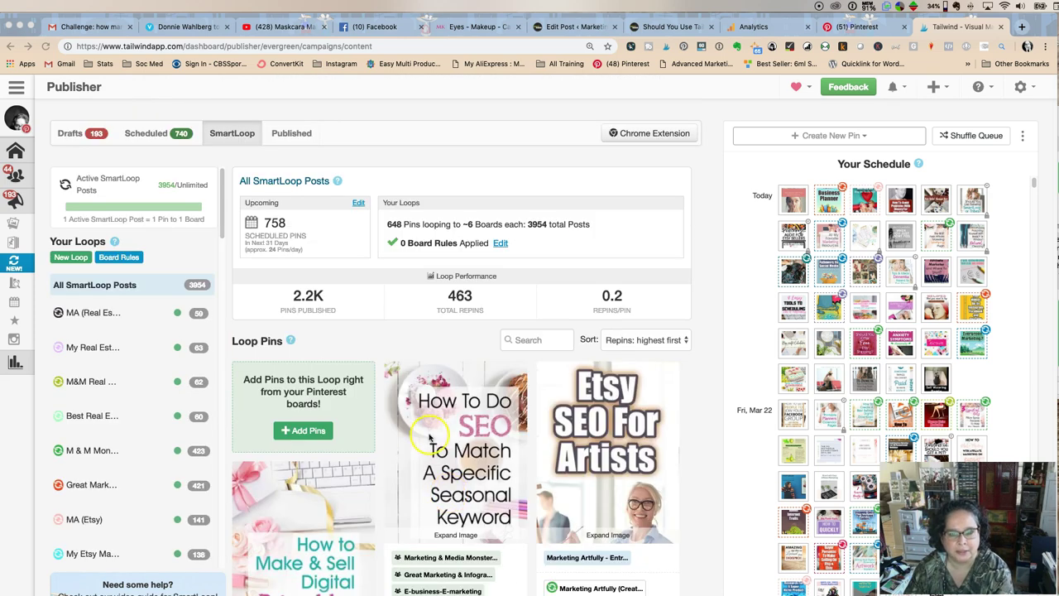
scroll(454, 464, "down", 2)
scroll(454, 455, "down", 3)
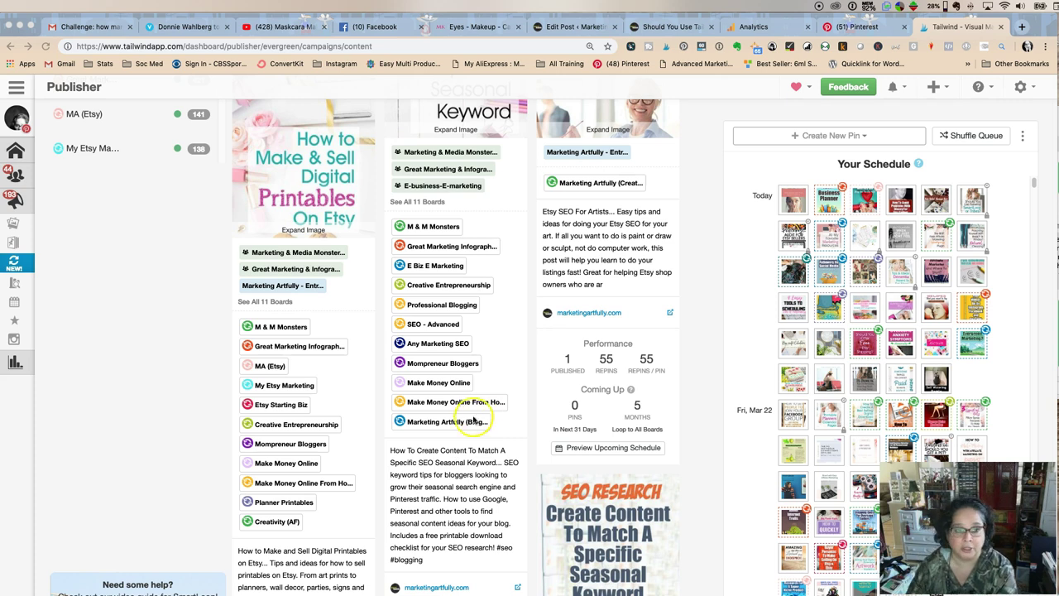
scroll(472, 422, "down", 1)
scroll(474, 427, "down", 1)
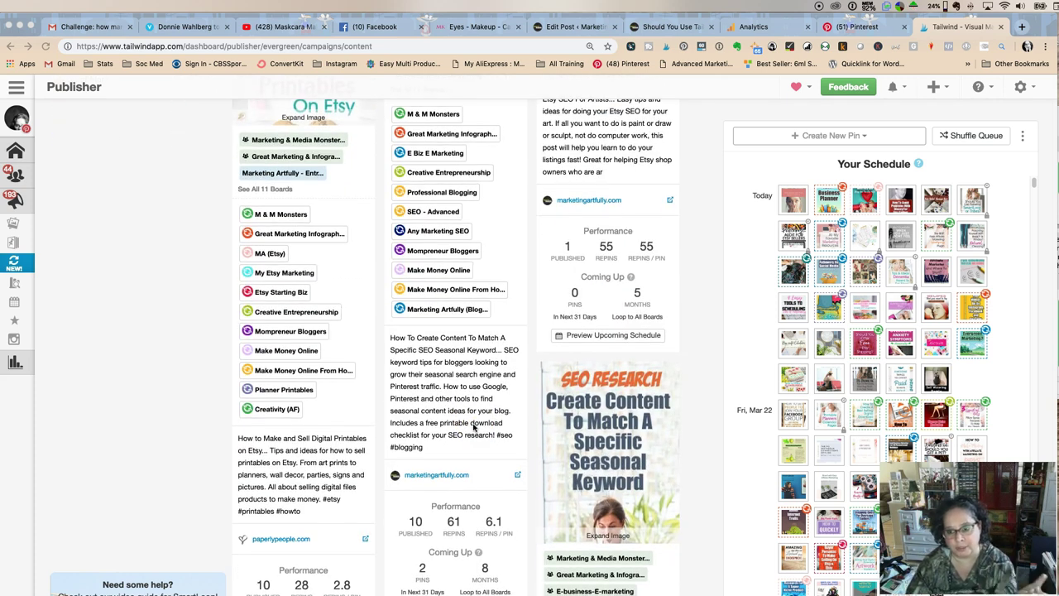
scroll(474, 427, "down", 5)
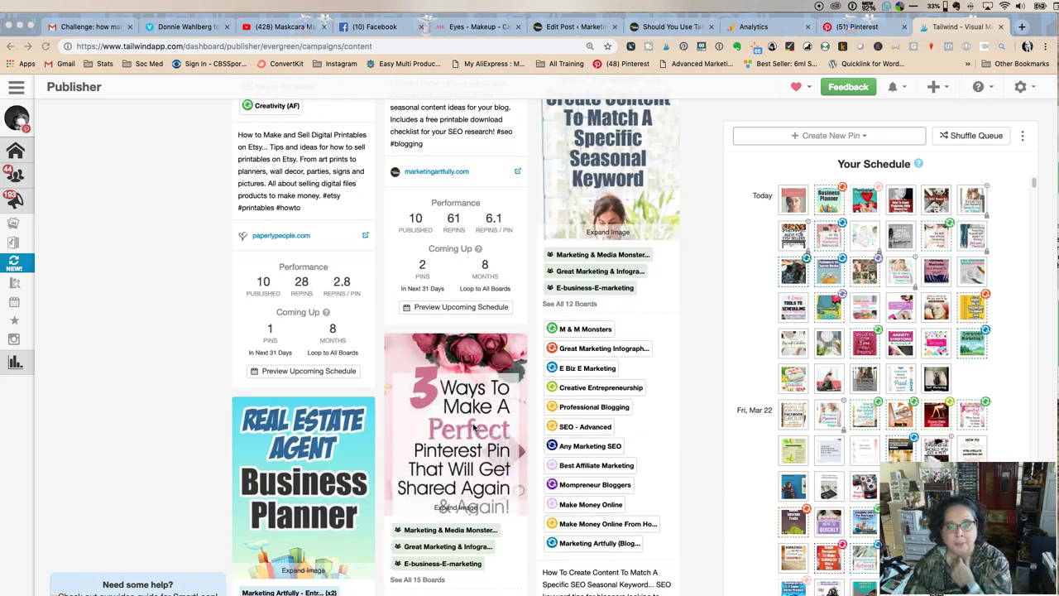
scroll(474, 427, "down", 1)
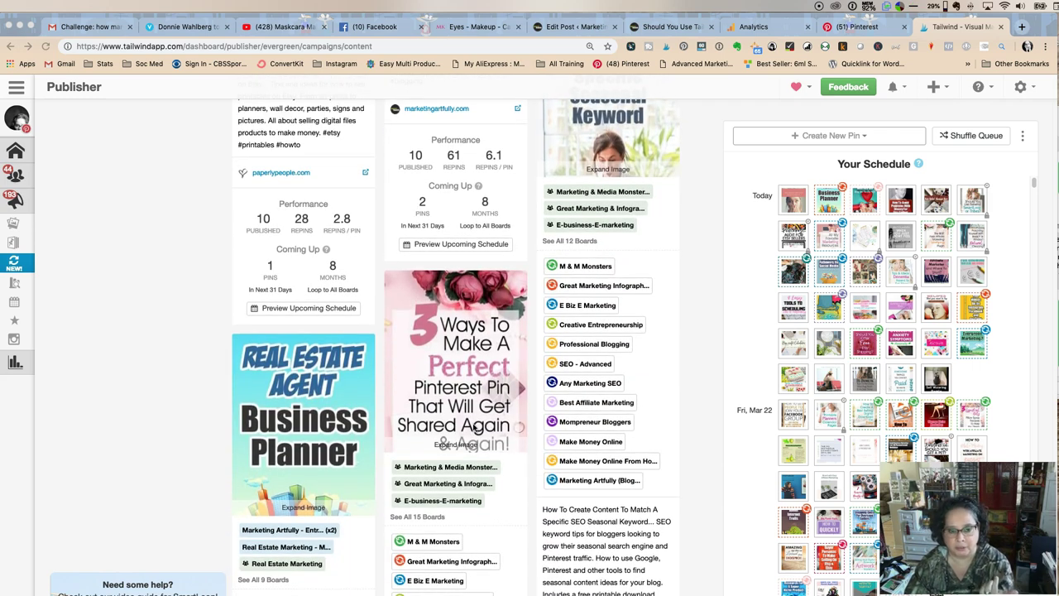
scroll(476, 427, "down", 1)
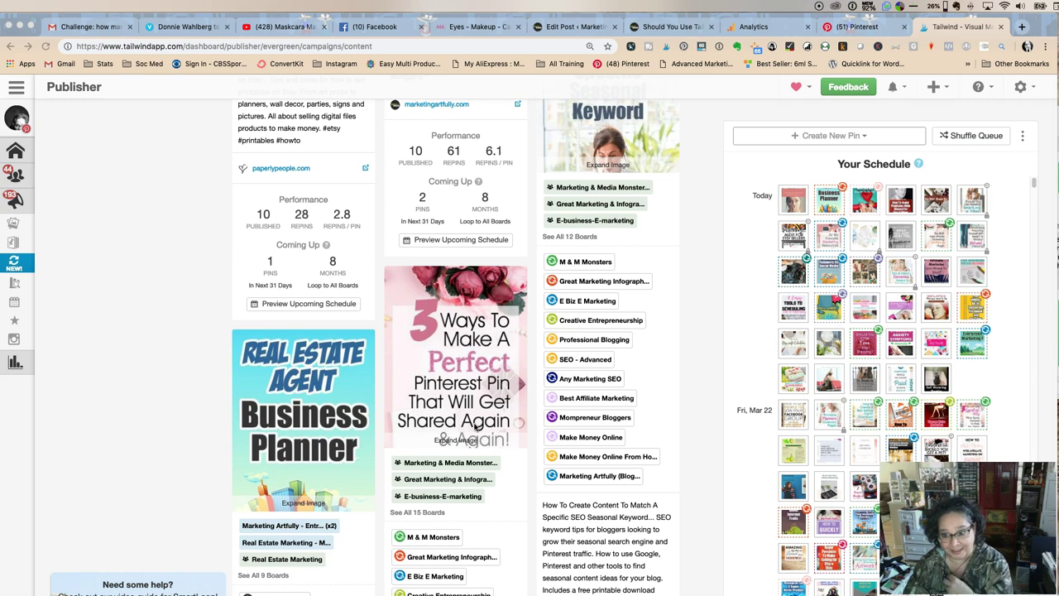
scroll(476, 427, "down", 9)
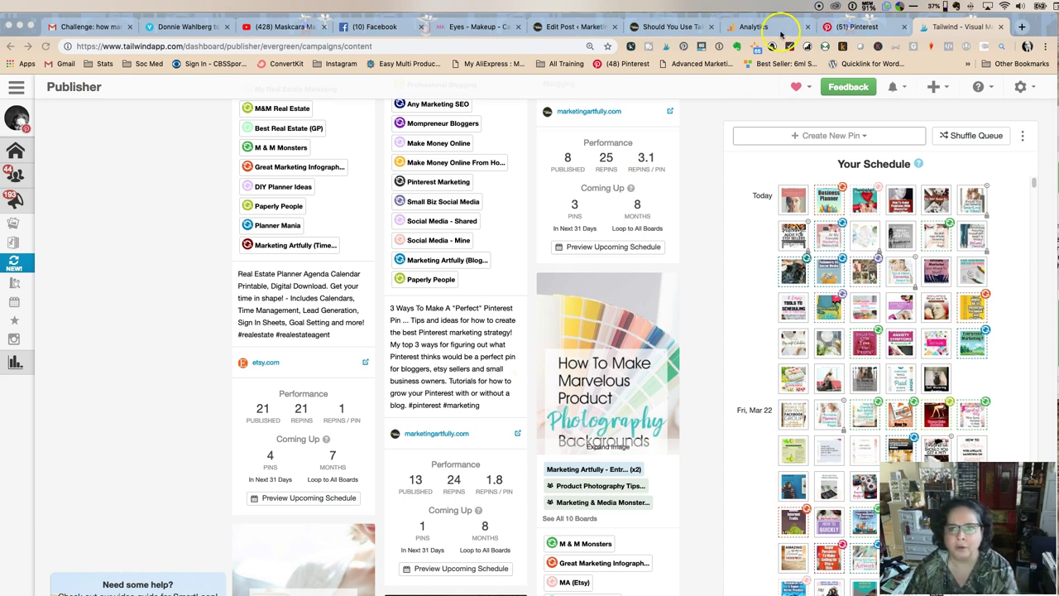
From the Stats bookmarks in a new tab, open the AF Pinterest Dashboard instead of PP's
left_click(1022, 28)
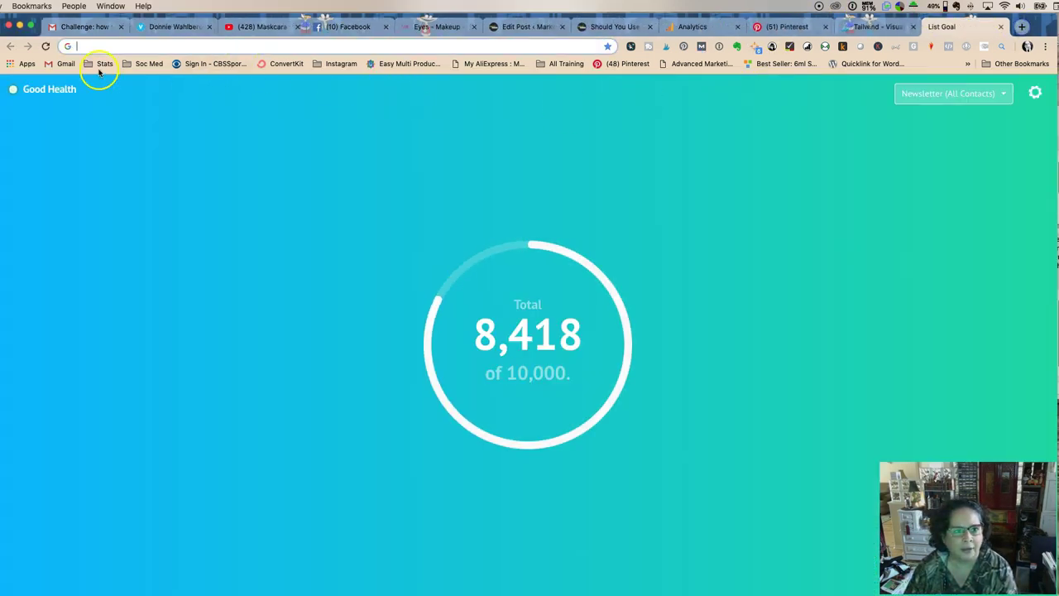
left_click(105, 64)
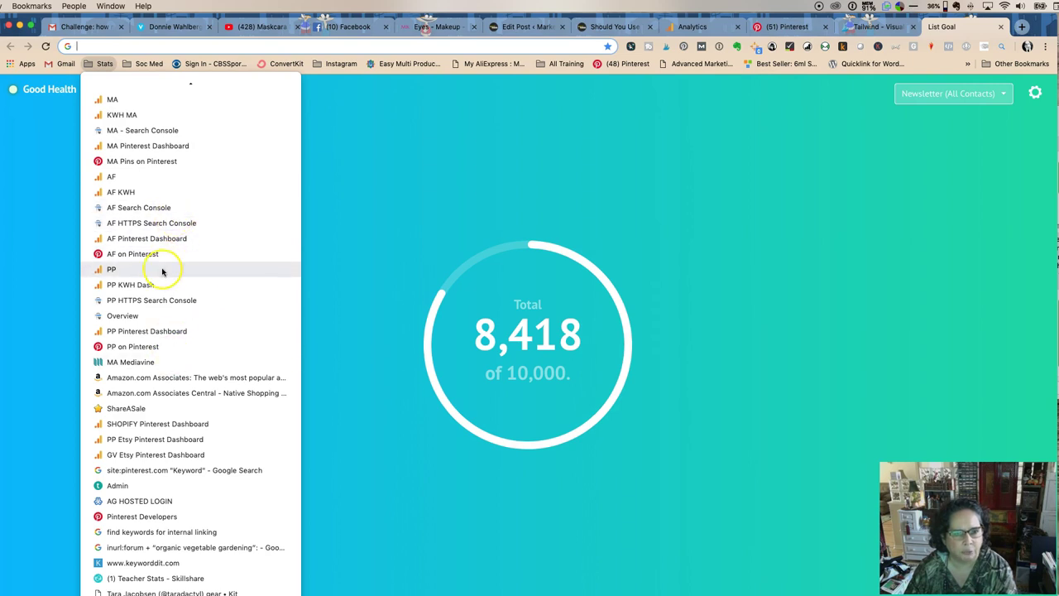
left_click(156, 331)
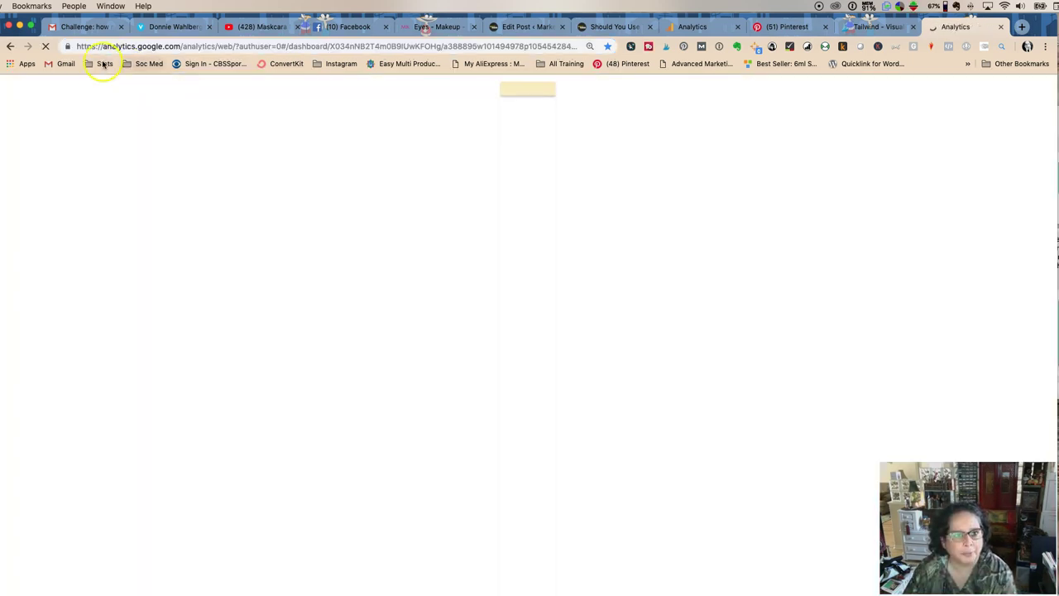
left_click(97, 65)
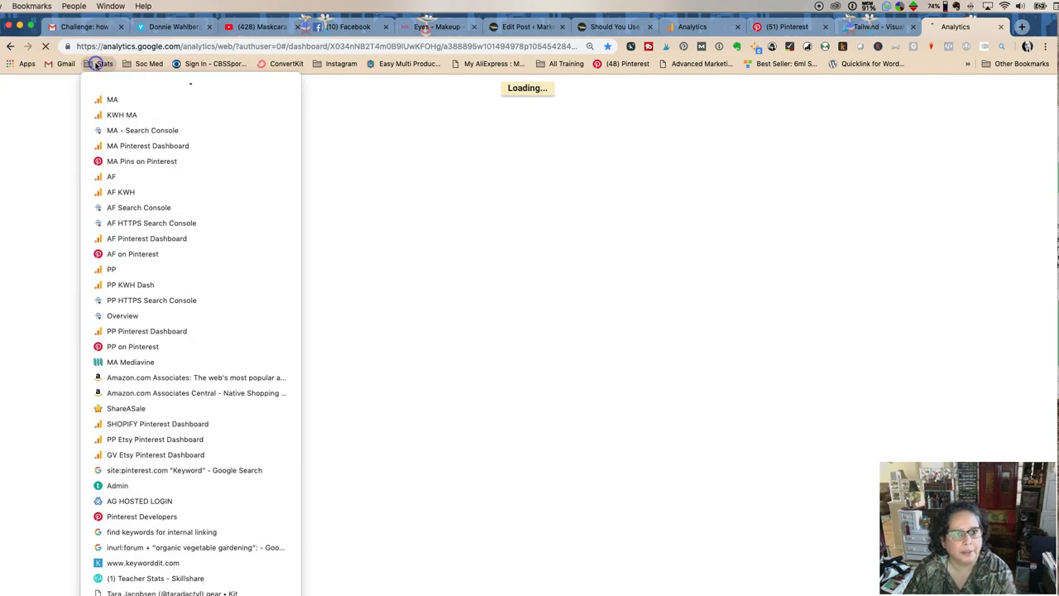
left_click(152, 239)
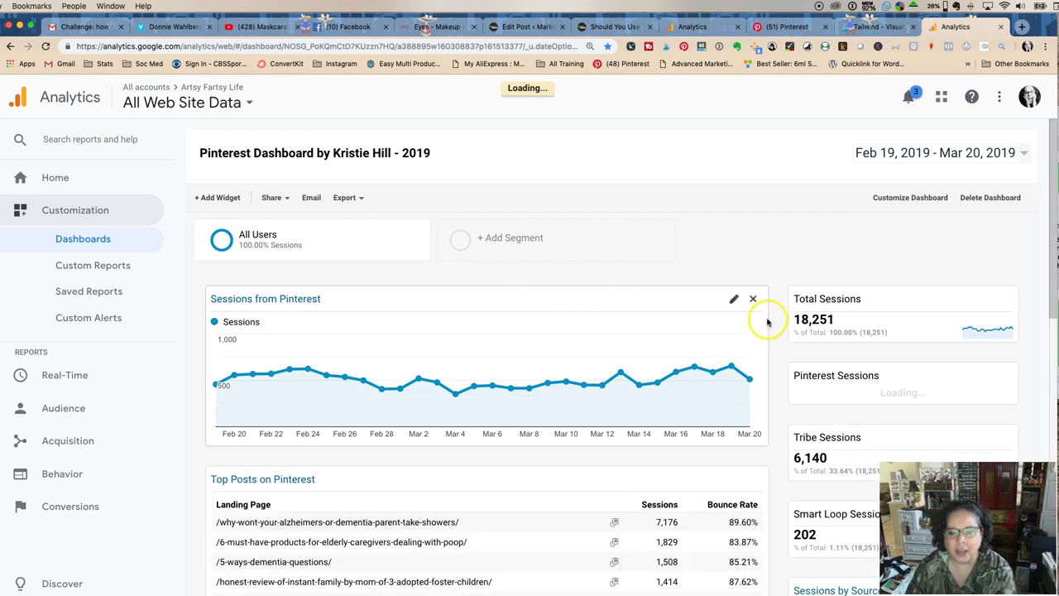
scroll(751, 345, "down", 5)
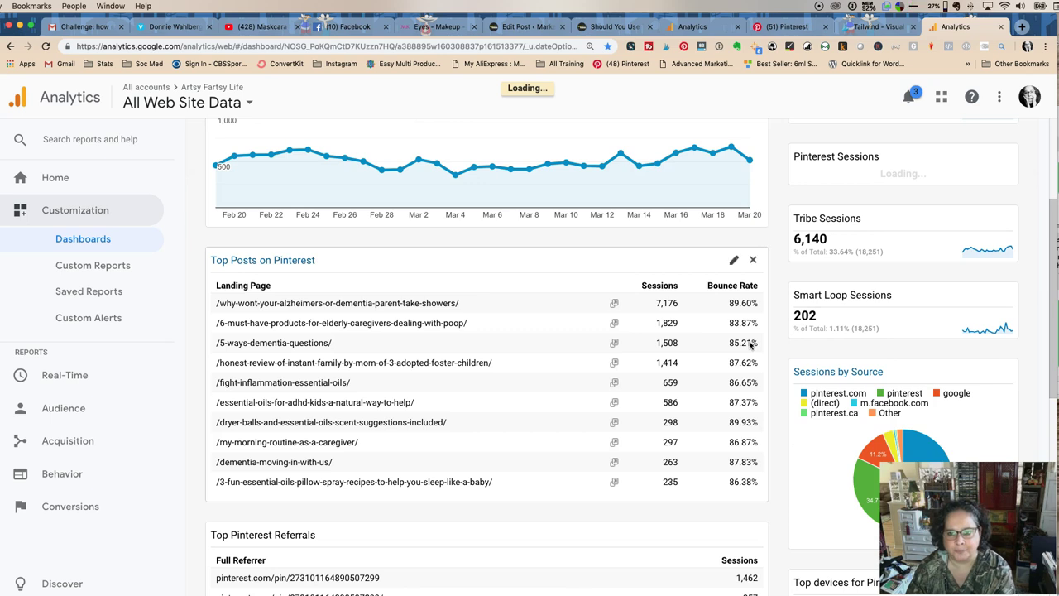
scroll(750, 345, "up", 5)
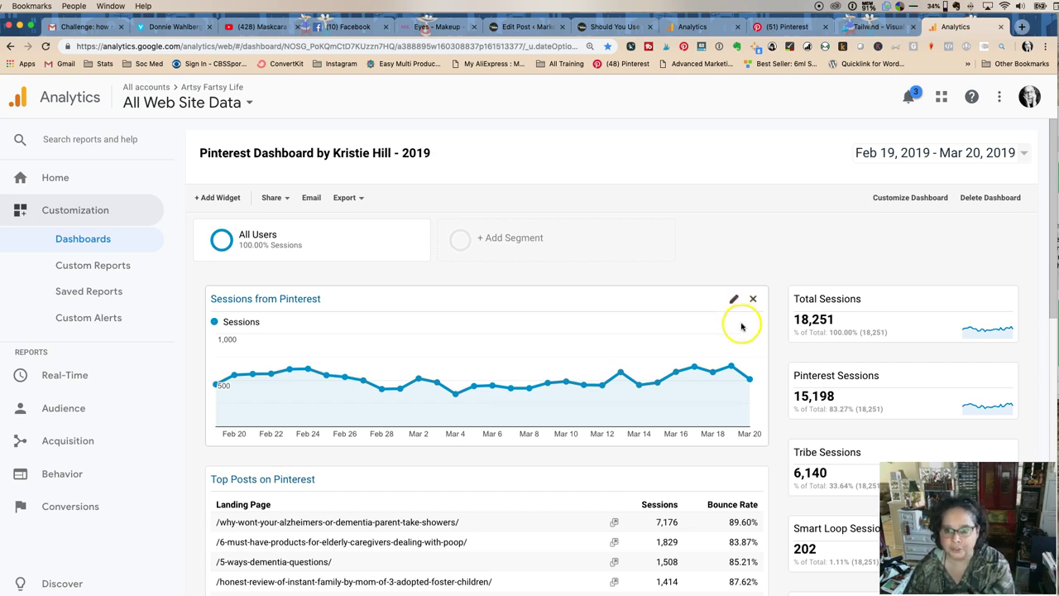
scroll(741, 323, "down", 5)
scroll(741, 330, "down", 1)
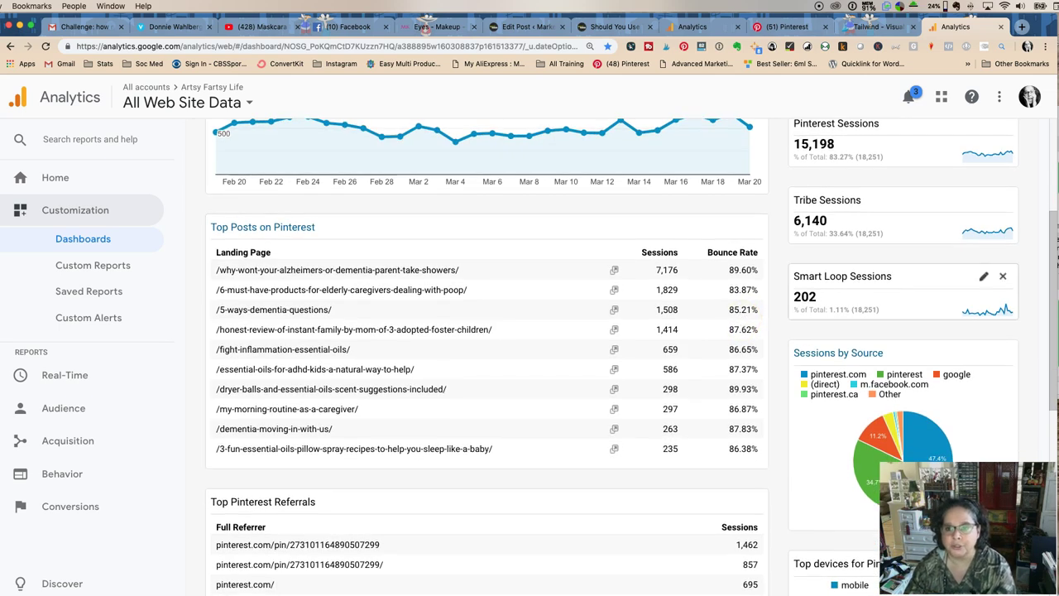
double_click(803, 221)
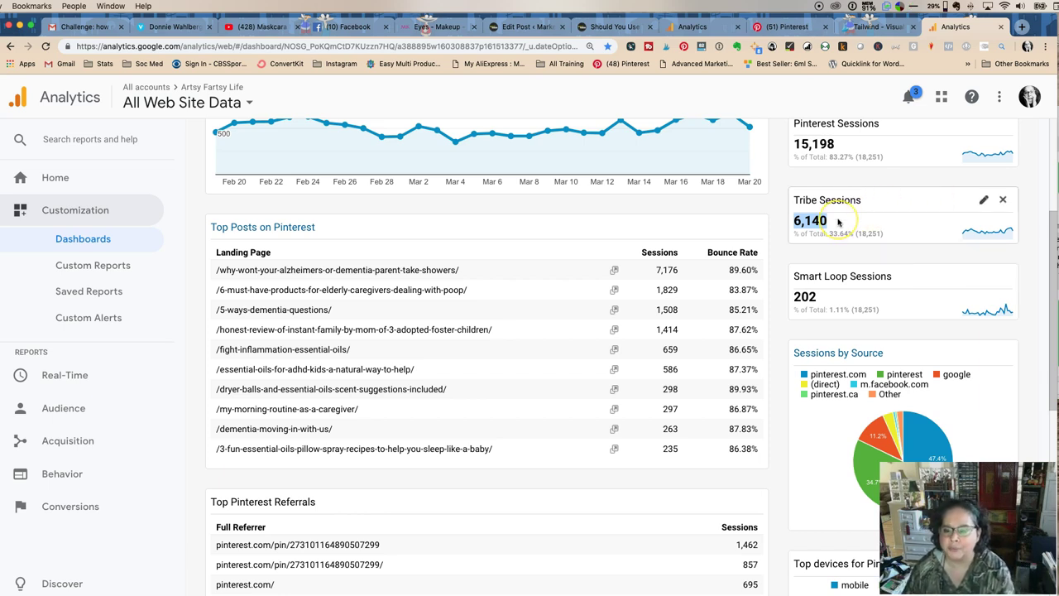
scroll(845, 228, "up", 1)
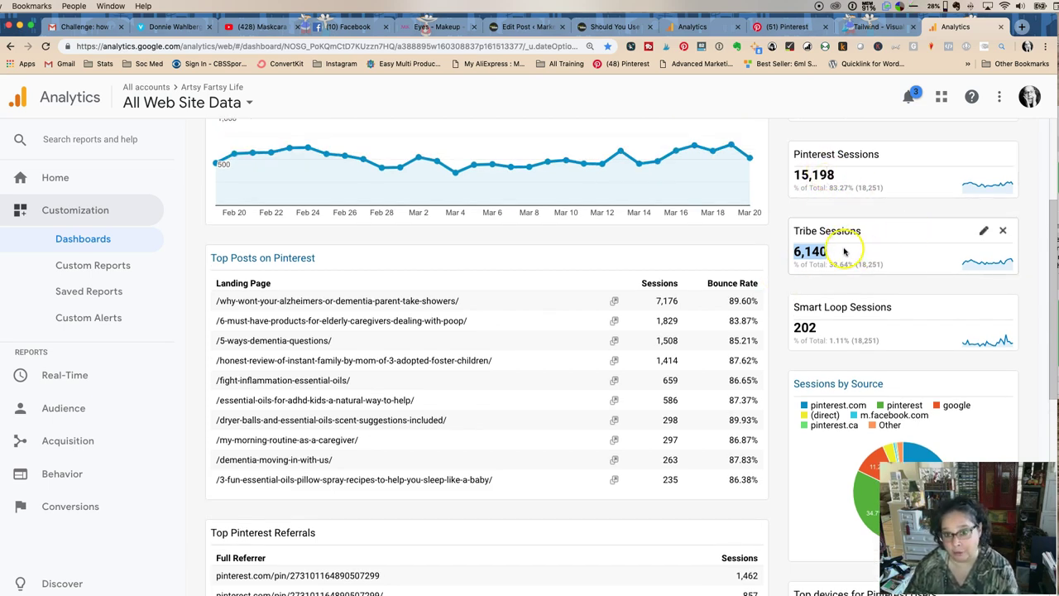
scroll(894, 272, "up", 3)
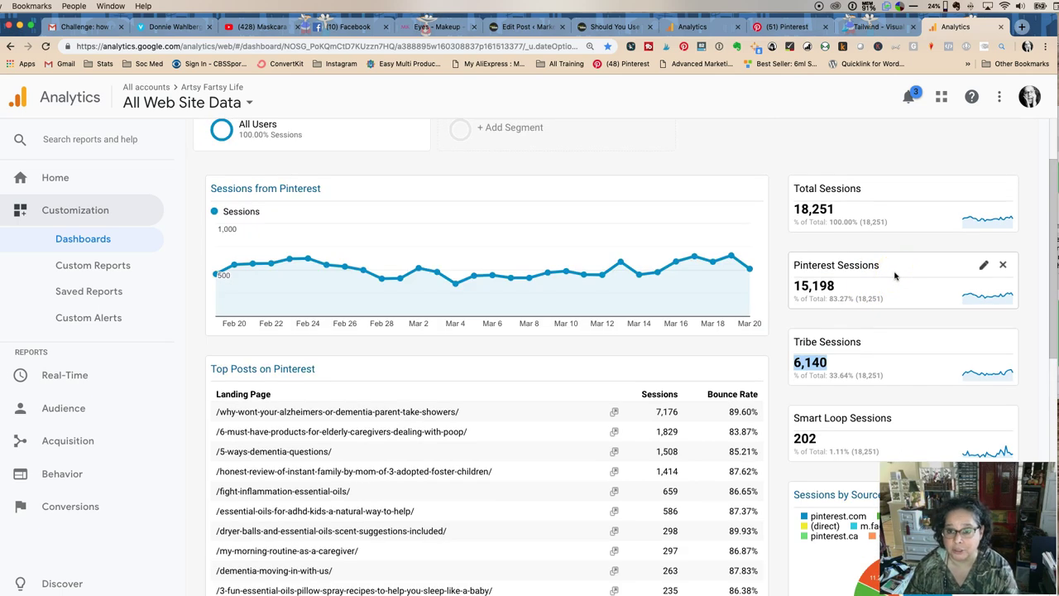
scroll(893, 273, "up", 3)
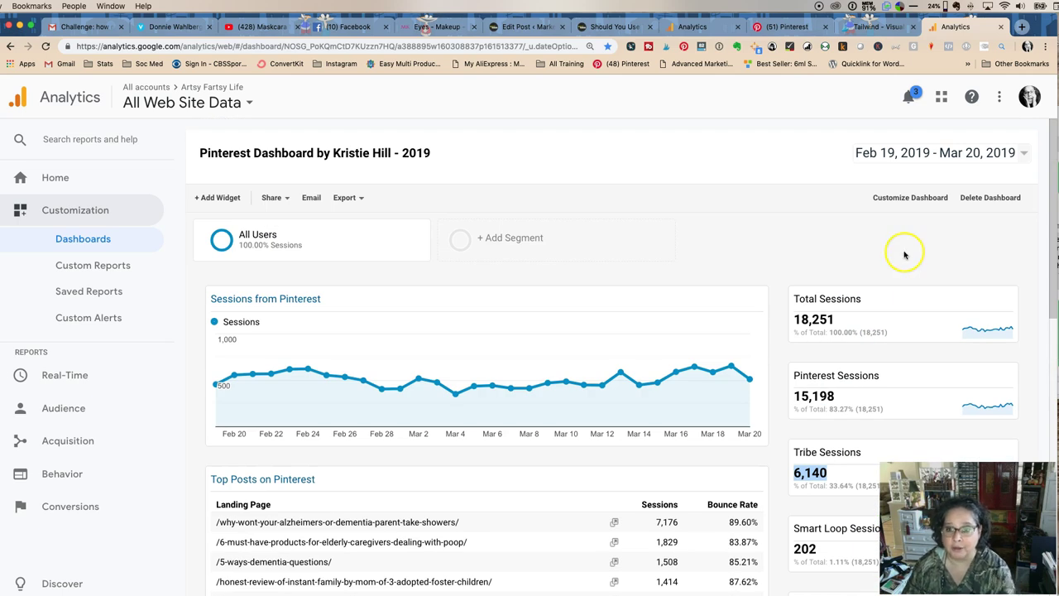